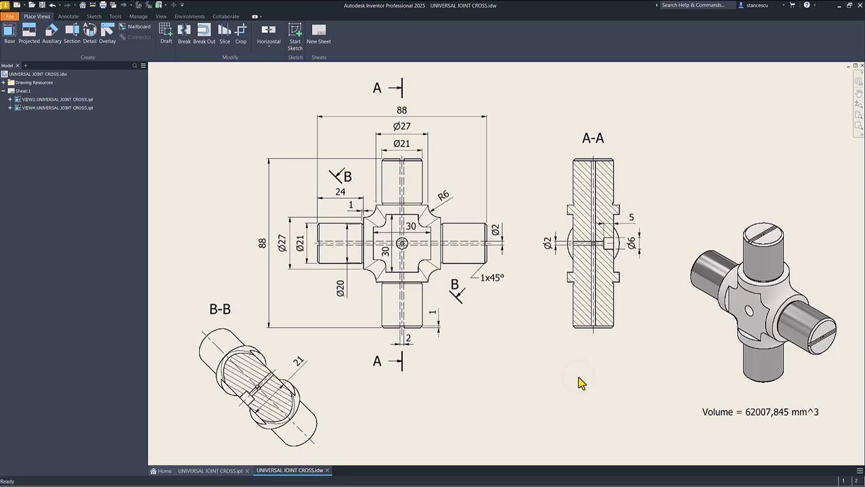
Step: Create a new part file and start a 2D sketch on the XY plane
click(4, 91)
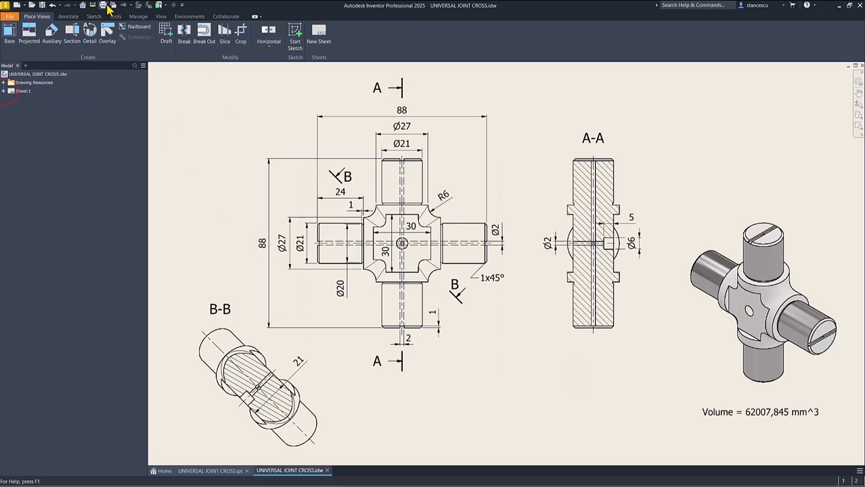
click(17, 6)
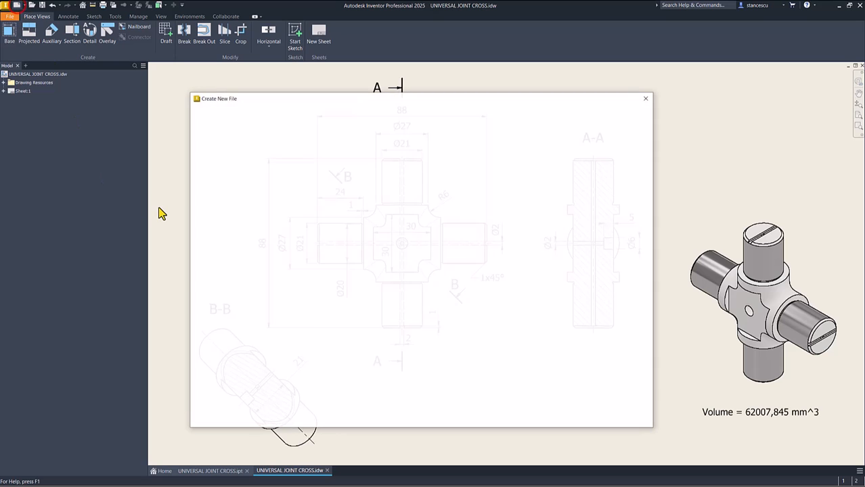
double_click(366, 152)
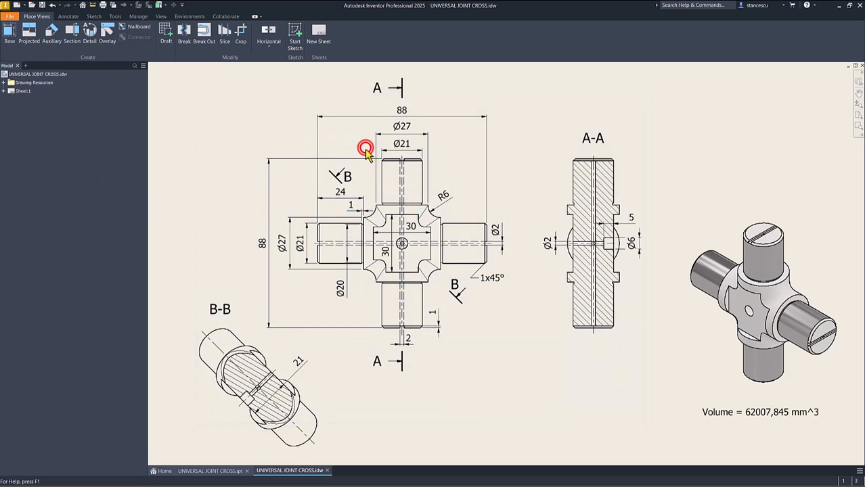
click(16, 40)
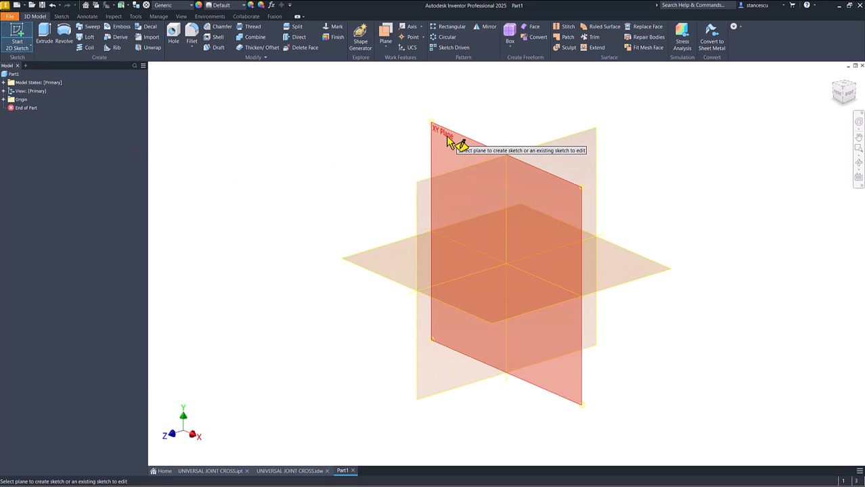
click(448, 141)
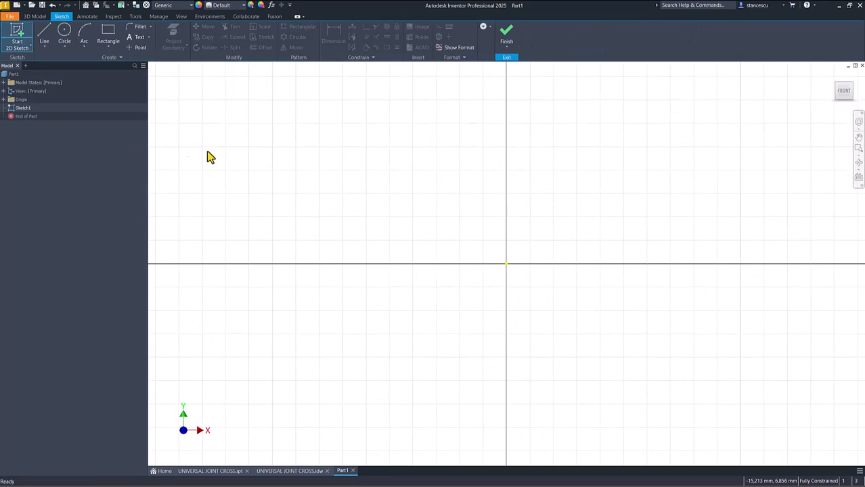
Step: Sketch a two-point rectangle about 17 mm wide just above the horizontal axis, spanning the origin's vertical axis
click(107, 34)
click(409, 178)
click(608, 255)
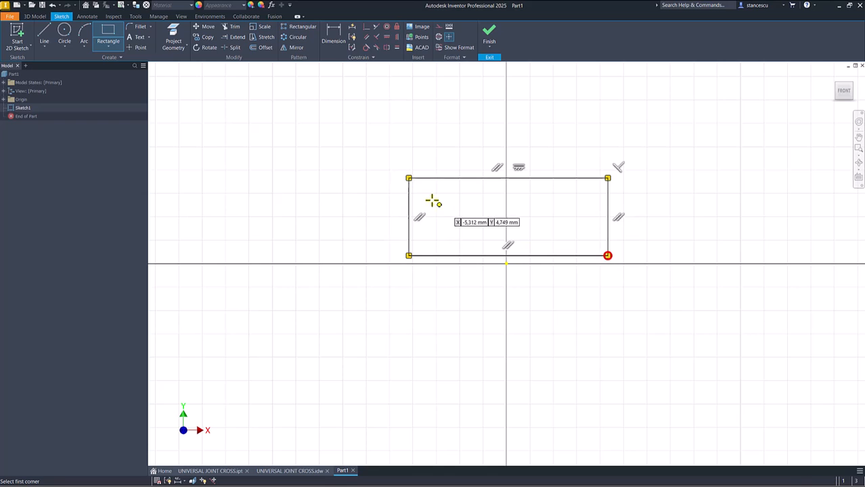
Step: Consult the UNIVERSAL JOINT CROSS.idw drawing and dimension the rectangle's top edge at 40 mm
click(284, 471)
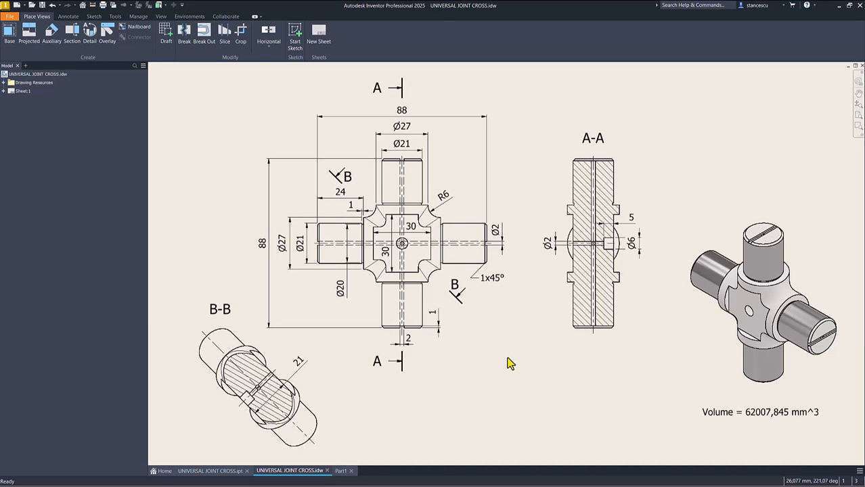
click(341, 472)
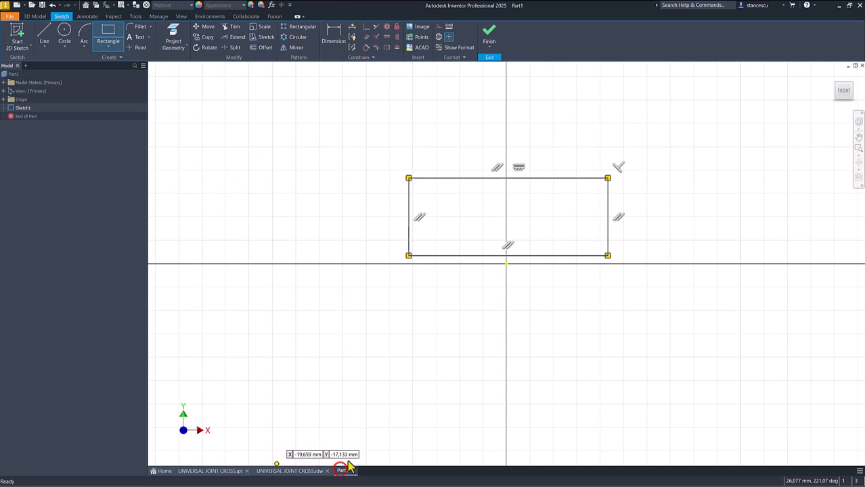
click(334, 34)
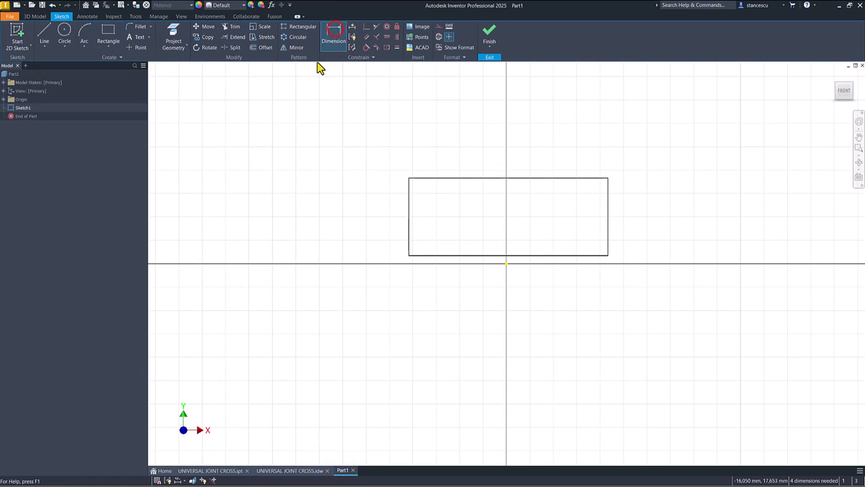
click(456, 177)
click(467, 140)
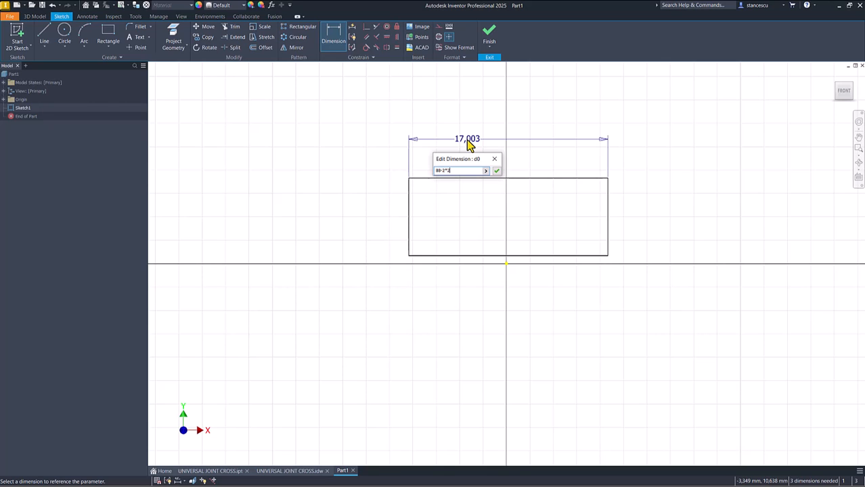
key(Return)
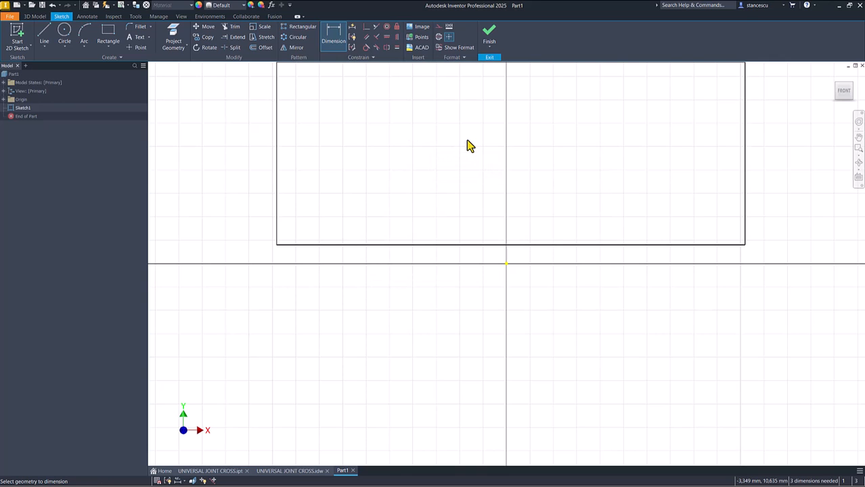
key(Home)
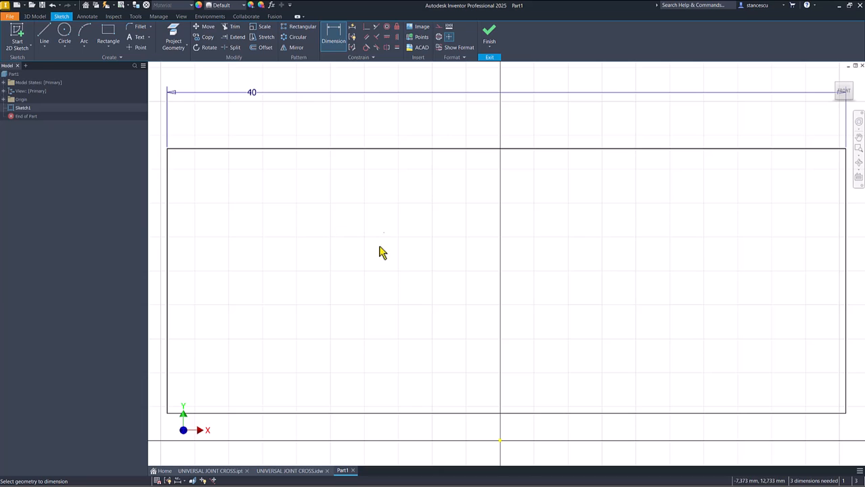
Step: Make the midpoint of the rectangle's bottom edge coincident with the sketch origin
click(365, 29)
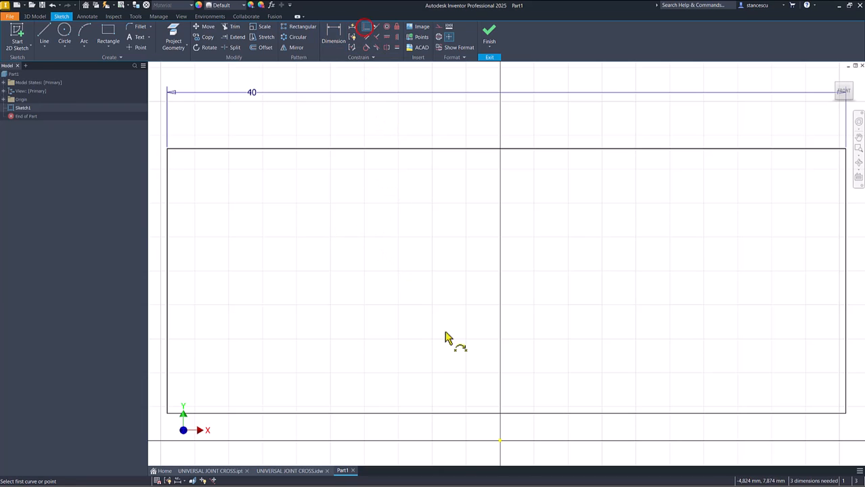
click(506, 413)
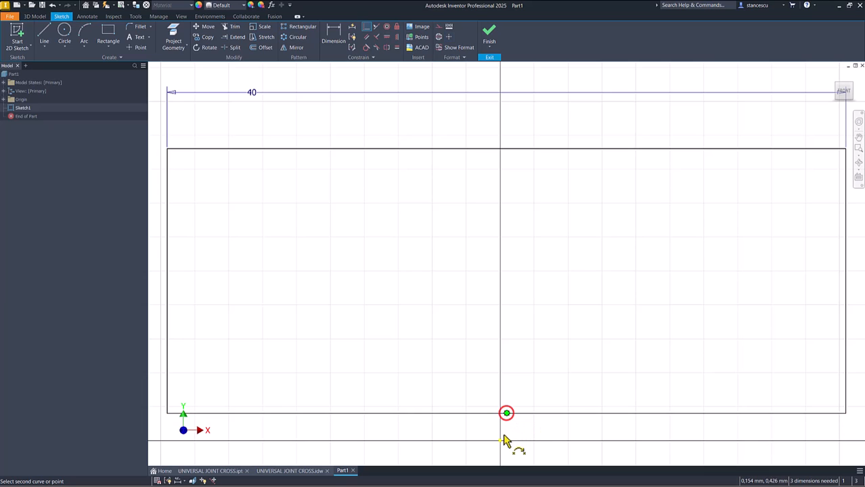
click(500, 440)
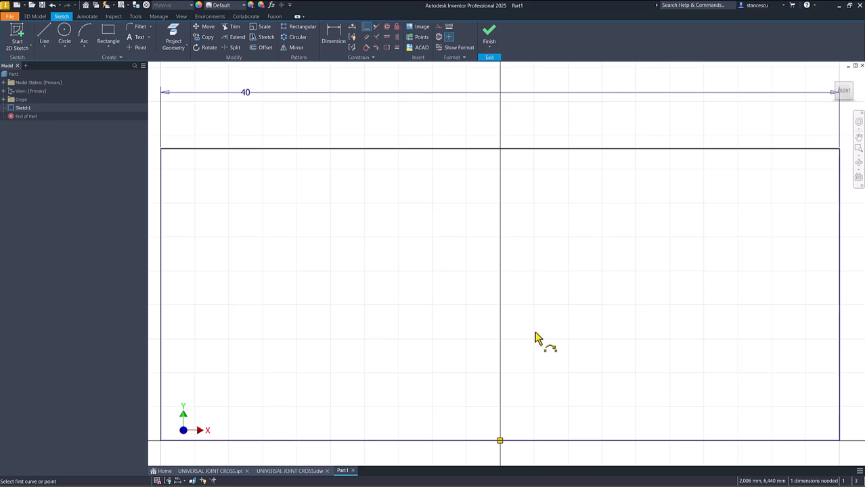
key(Escape)
Step: Convert the rectangle's bottom edge into a centerline
scroll(432, 366, down, 3)
drag(434, 365, 402, 433)
right_click(419, 354)
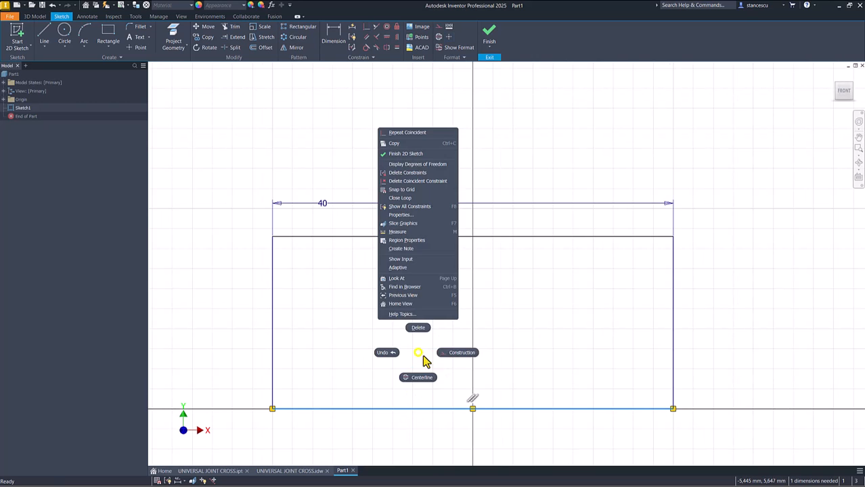
click(417, 379)
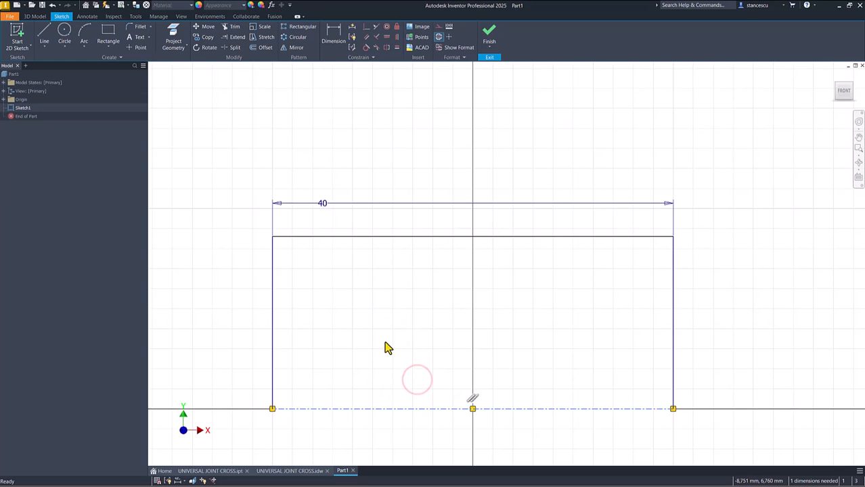
Step: Dimension the top edge from the centerline as a 27 mm diameter
click(334, 42)
click(337, 237)
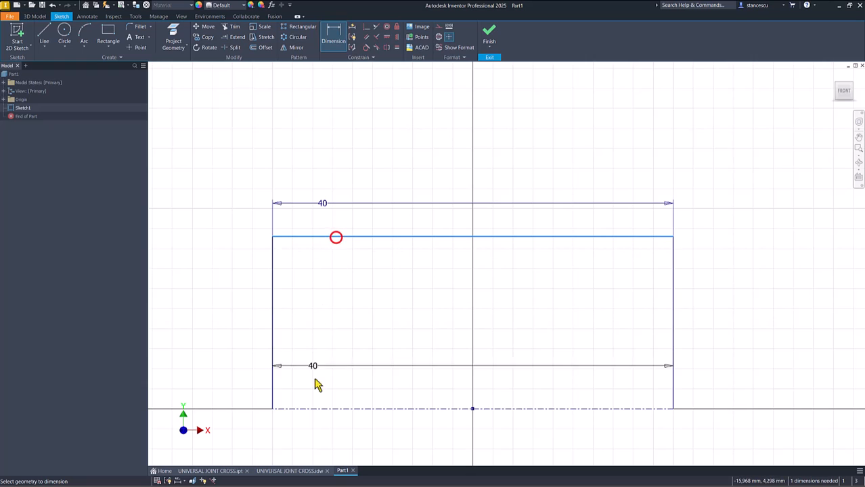
click(328, 410)
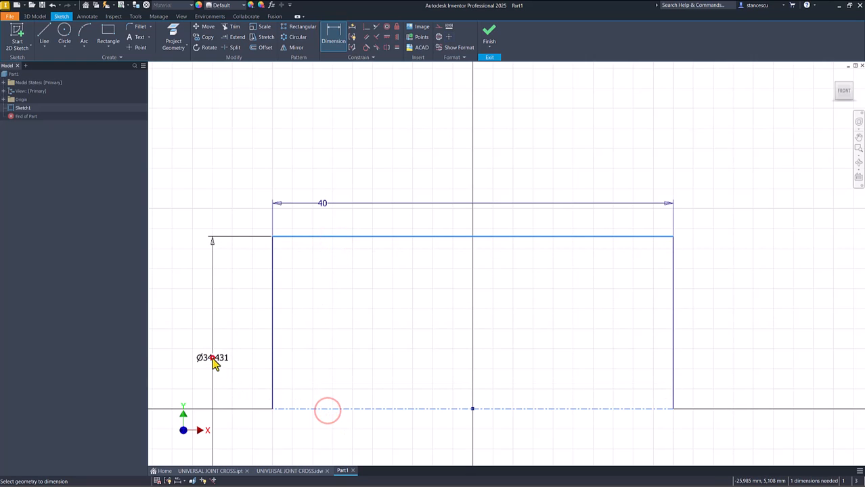
click(212, 359)
text(27)
key(Return)
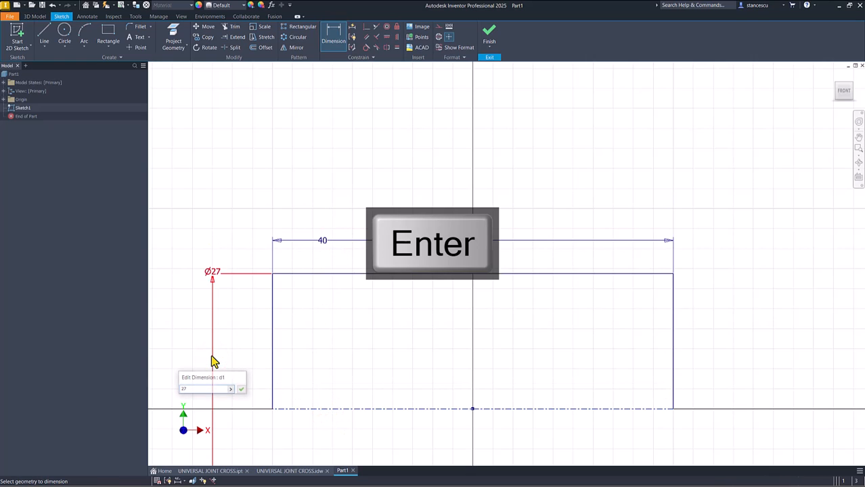
Step: Finish the sketch and revolve the profile 360 degrees around the centerline into a solid cylinder
click(490, 37)
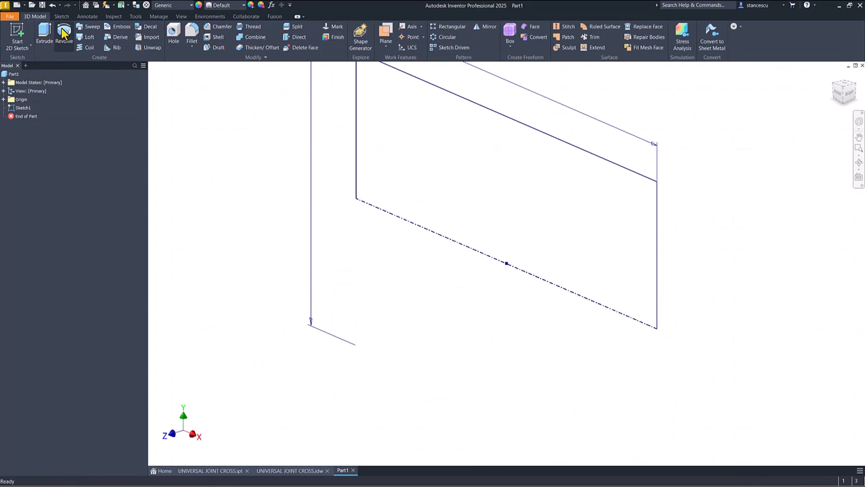
click(63, 32)
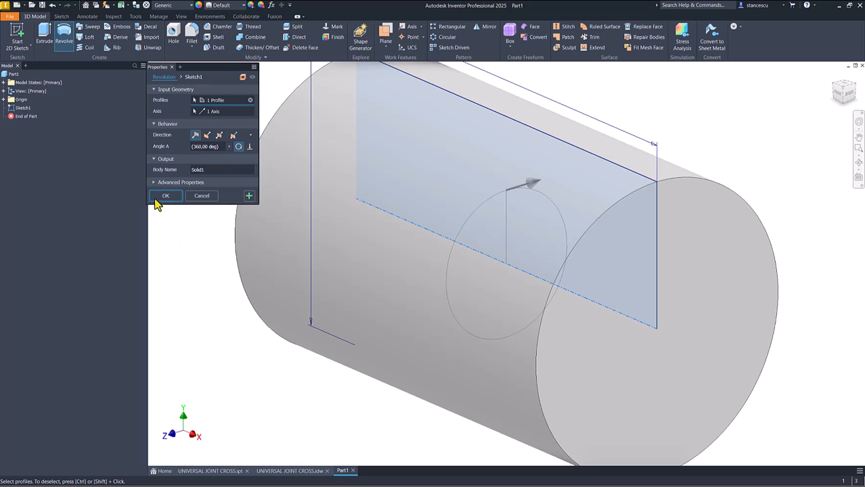
click(160, 197)
key(F6)
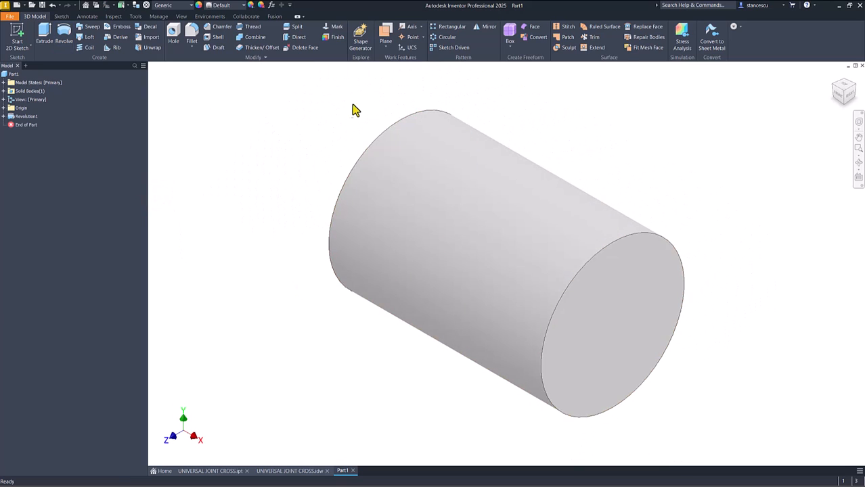
Step: Start a new sketch on the origin's XY plane and slice the graphics at the sketch plane
click(4, 109)
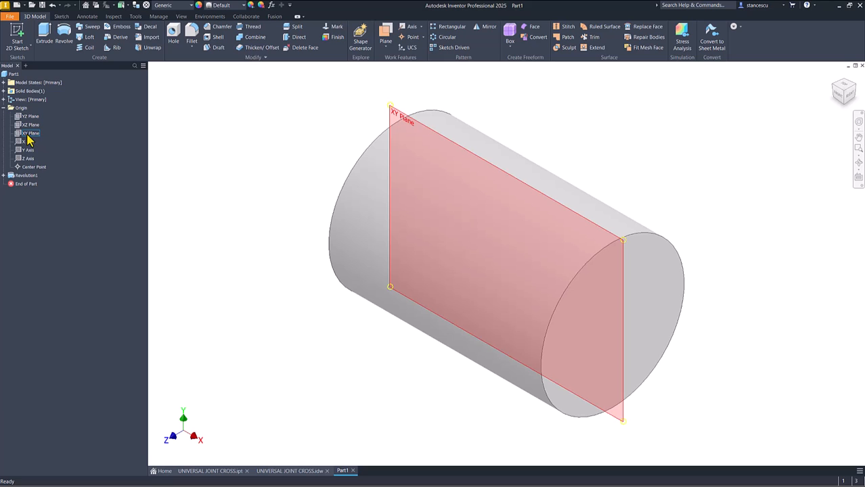
click(29, 134)
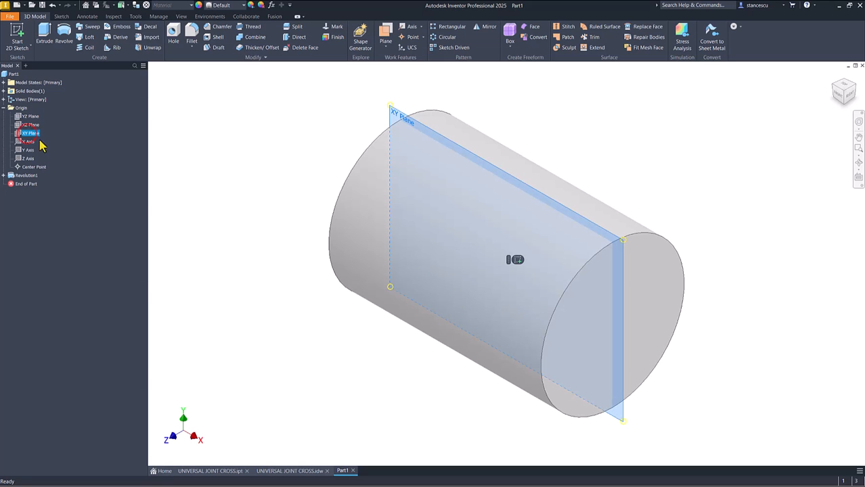
click(516, 260)
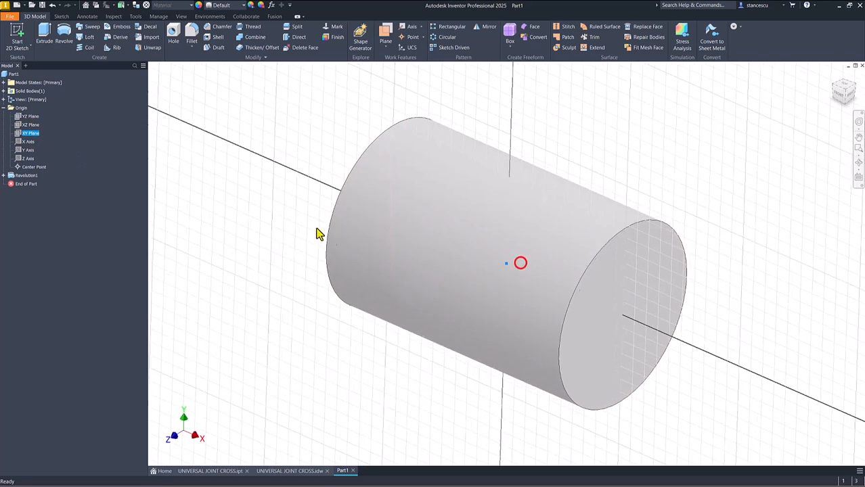
key(F7)
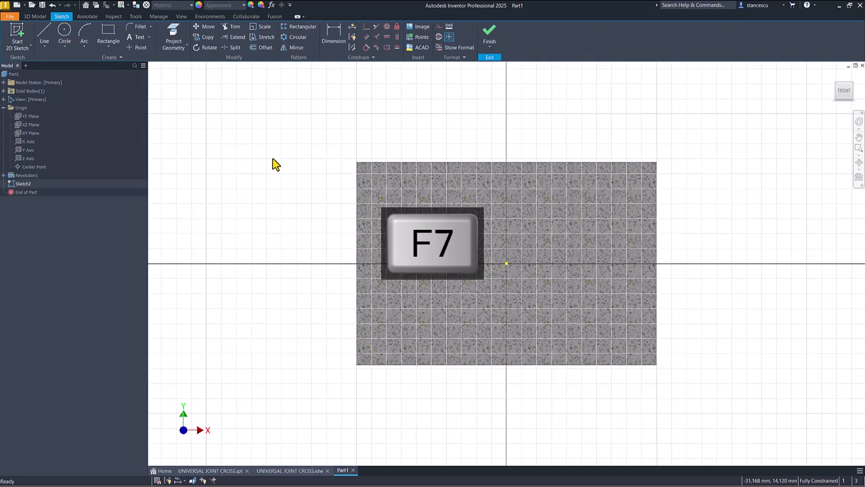
Step: Sketch an upright rectangle about 33 mm tall across the sliced cylinder, beside the origin on the negative X side
click(108, 34)
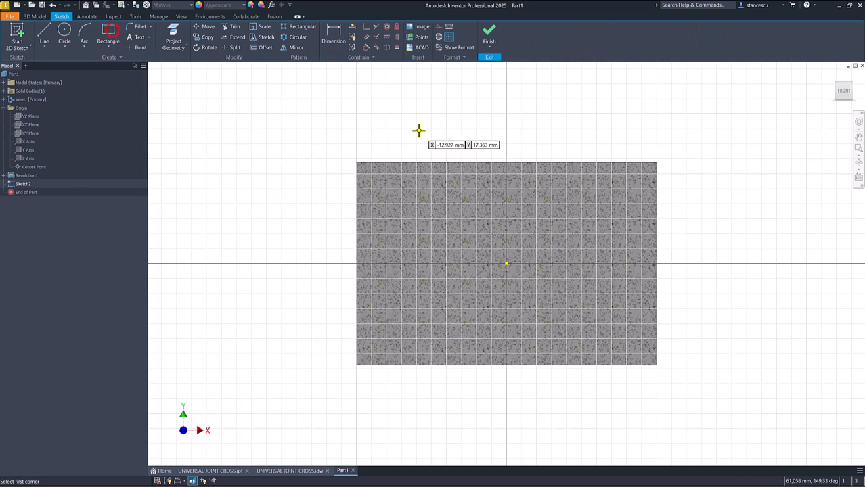
click(427, 131)
click(490, 379)
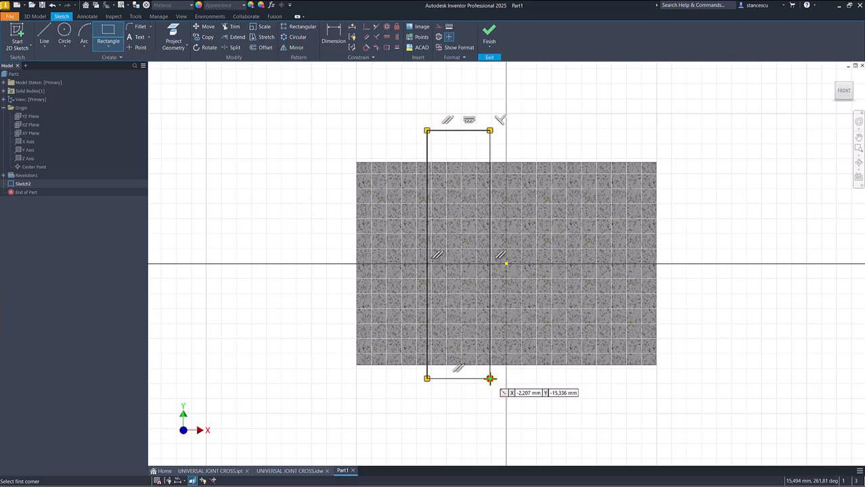
Step: Dimension the upright rectangle's long side at 40 mm
click(333, 38)
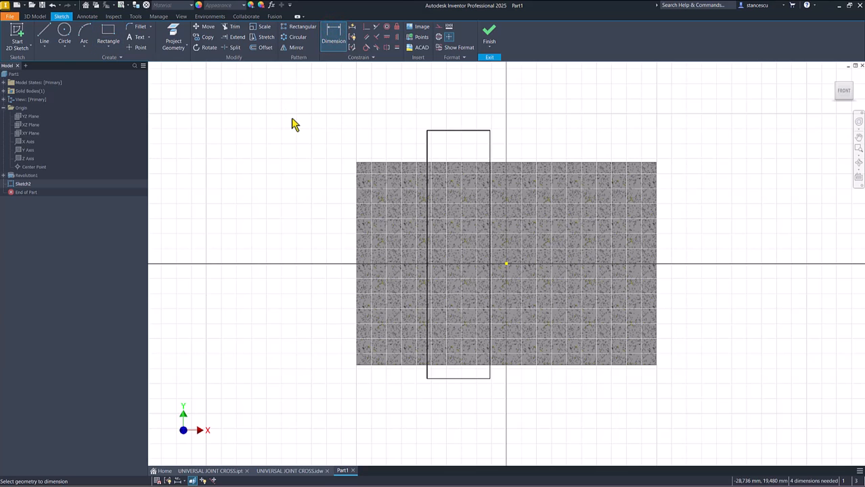
click(427, 155)
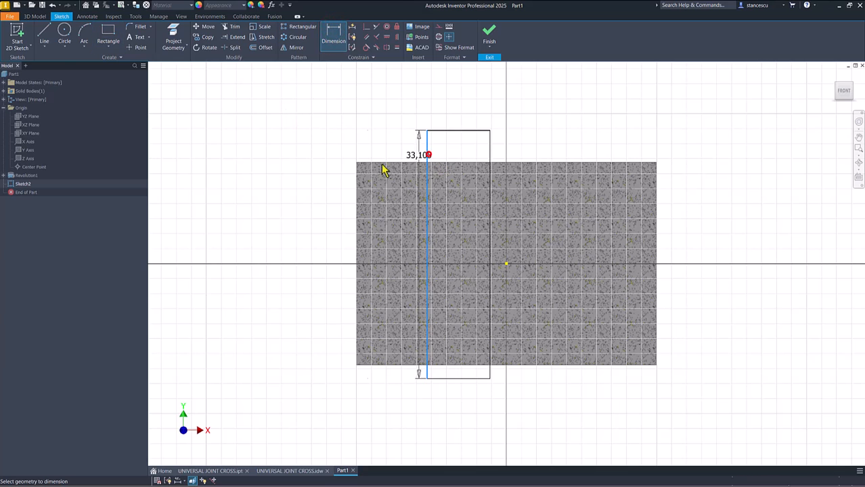
click(281, 223)
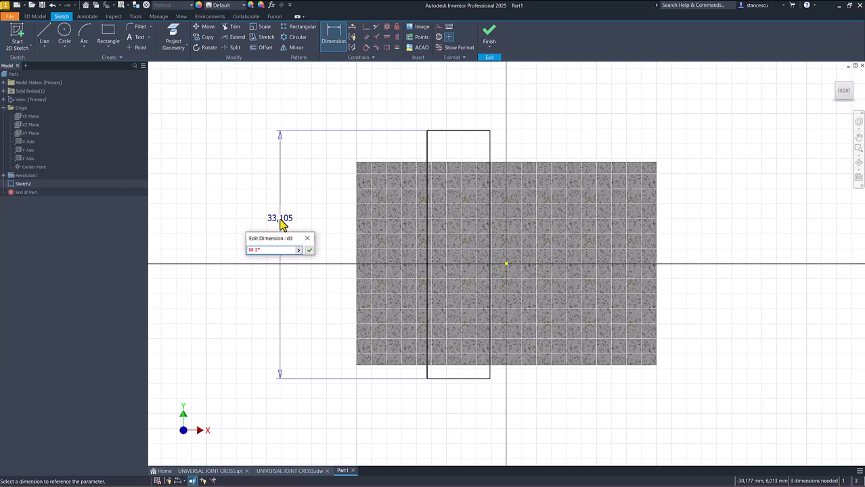
key(Return)
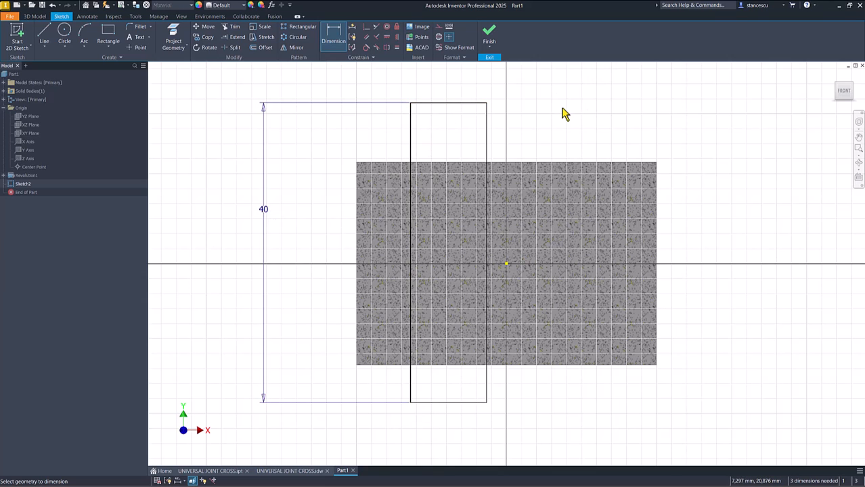
key(Escape)
Step: Convert the upright rectangle's long side nearest the origin into a centerline
drag(532, 128, 447, 142)
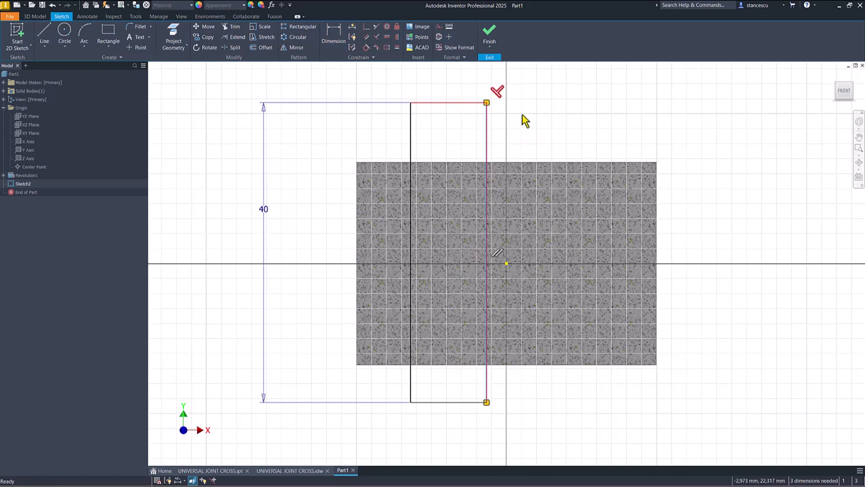
right_click(588, 124)
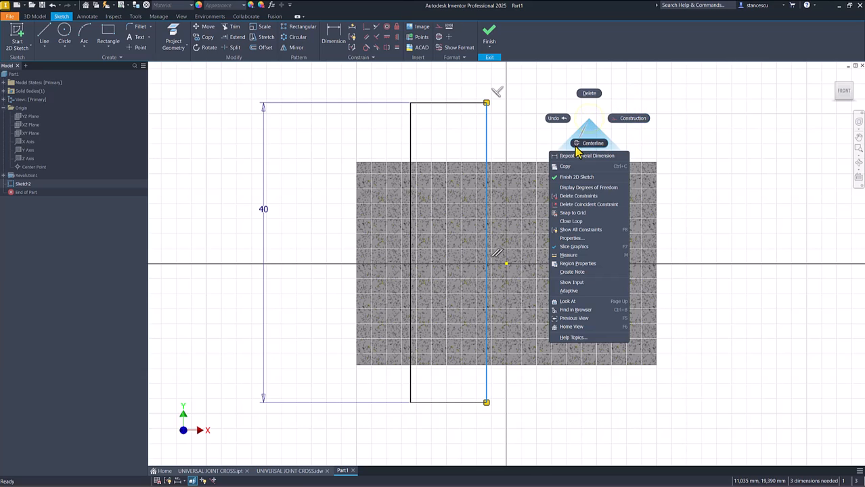
click(581, 144)
click(549, 112)
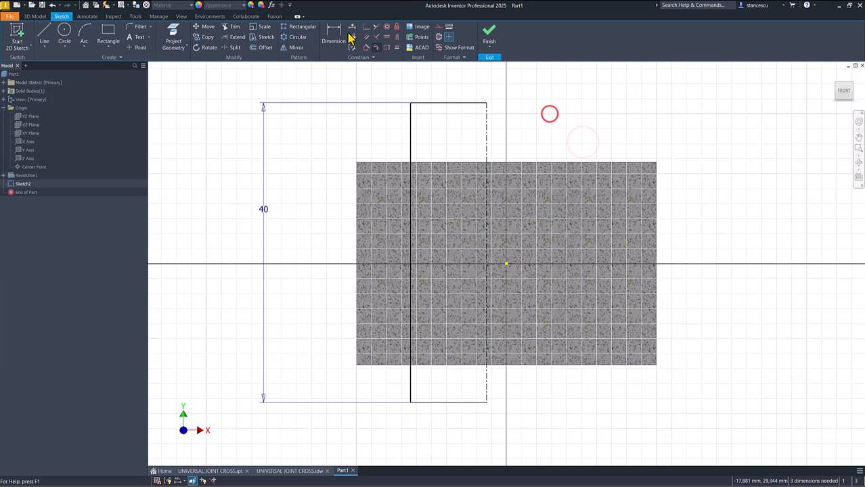
Step: Make the centerline's midpoint coincident with the sketch origin
click(366, 27)
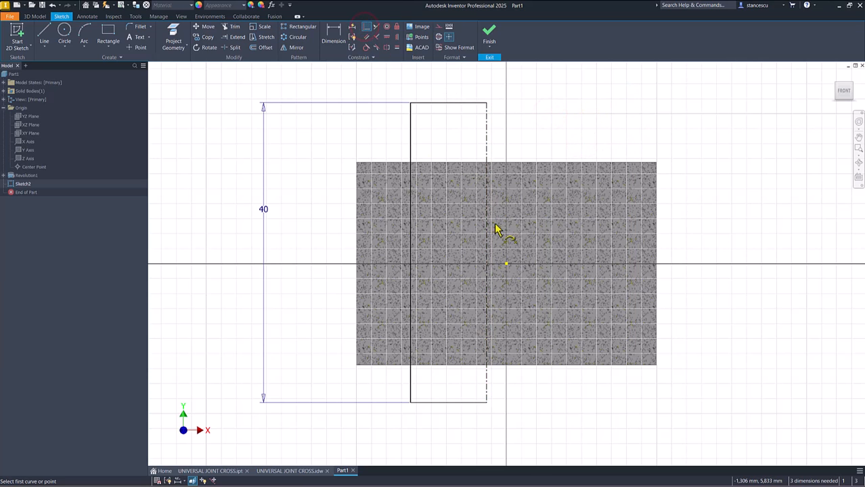
click(486, 253)
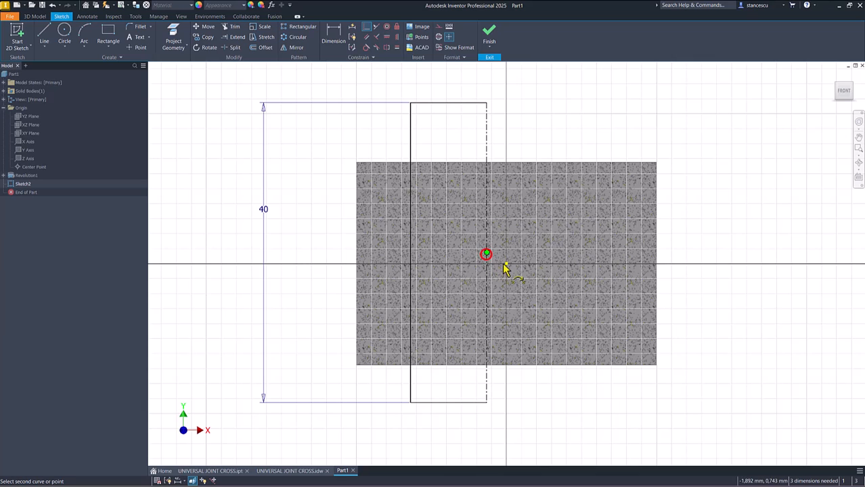
click(506, 263)
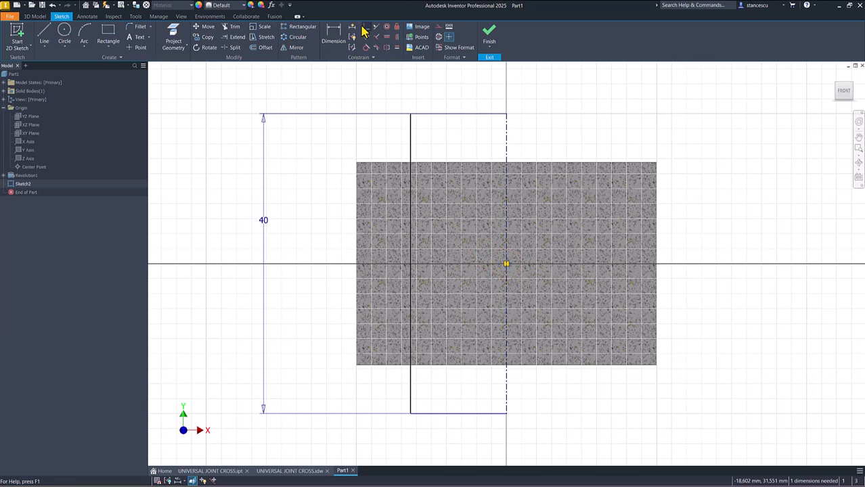
Step: Dimension the diameter from the rectangle's outer long side to the centerline at 27 mm
click(333, 31)
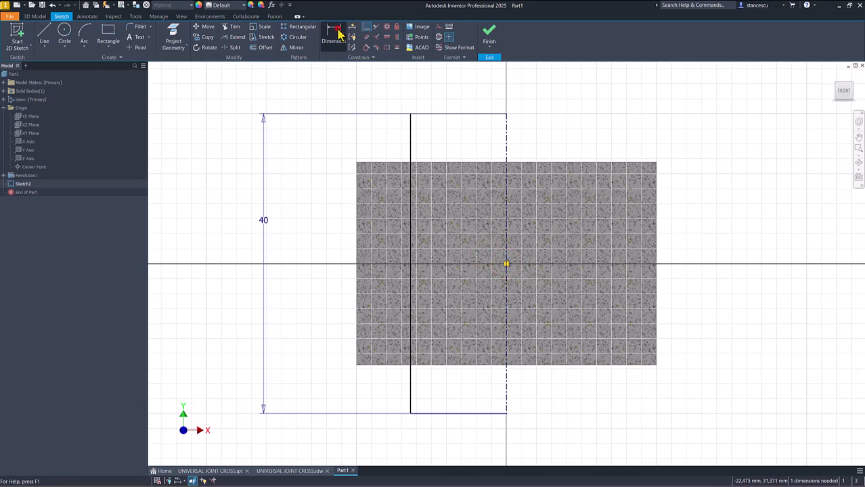
click(410, 139)
click(506, 140)
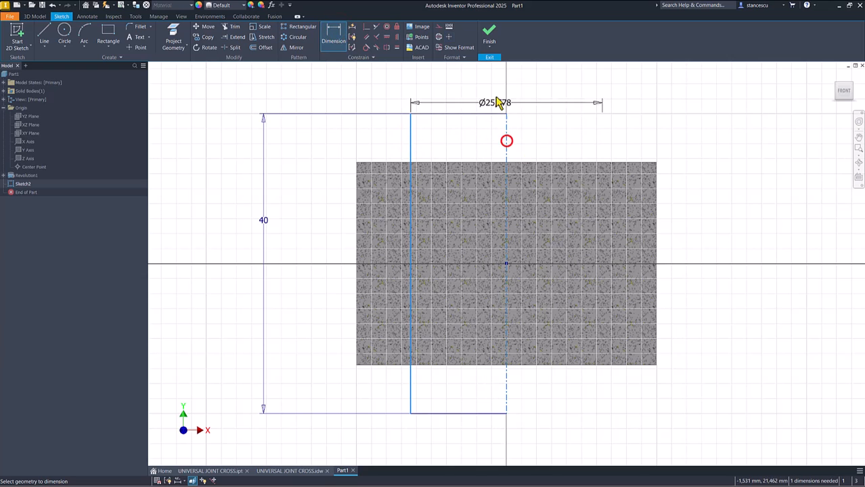
click(495, 93)
text(27)
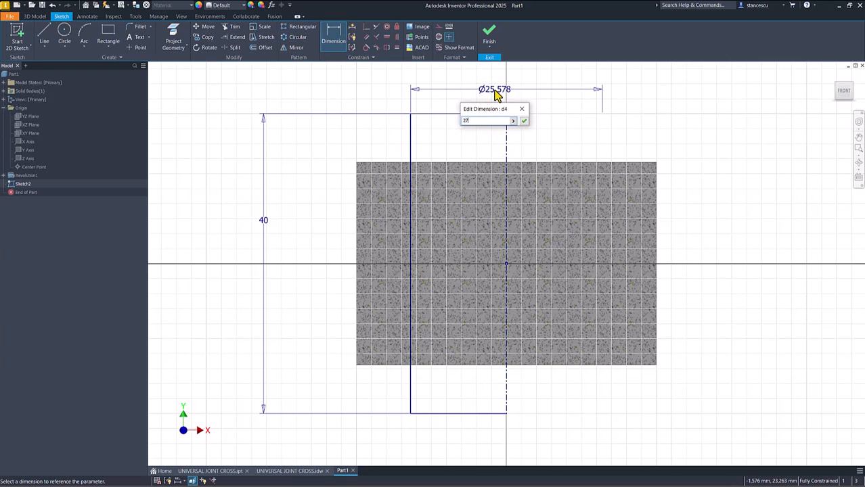
key(Return)
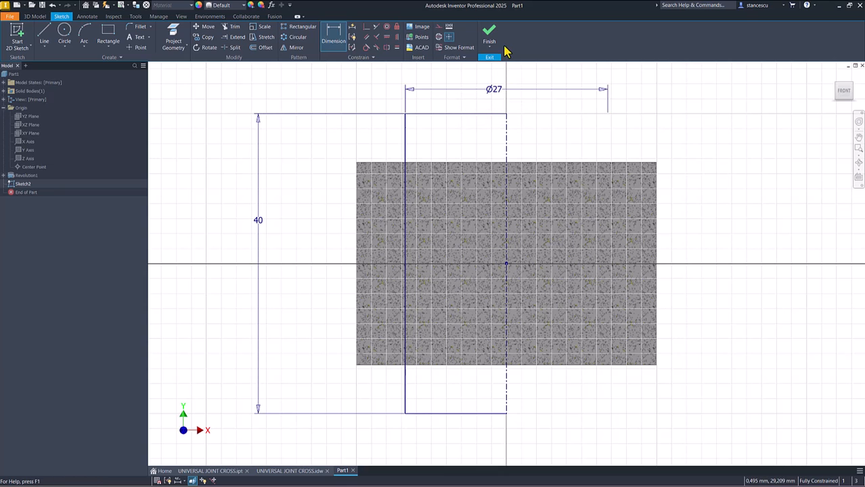
Step: Finish the sketch and revolve the rectangle 360 degrees around its vertical centerline, joined to the existing cylinder
click(488, 32)
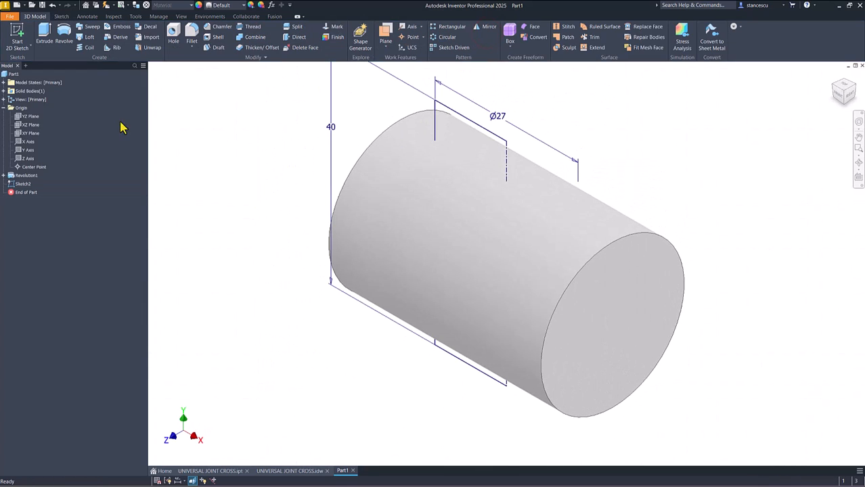
click(62, 35)
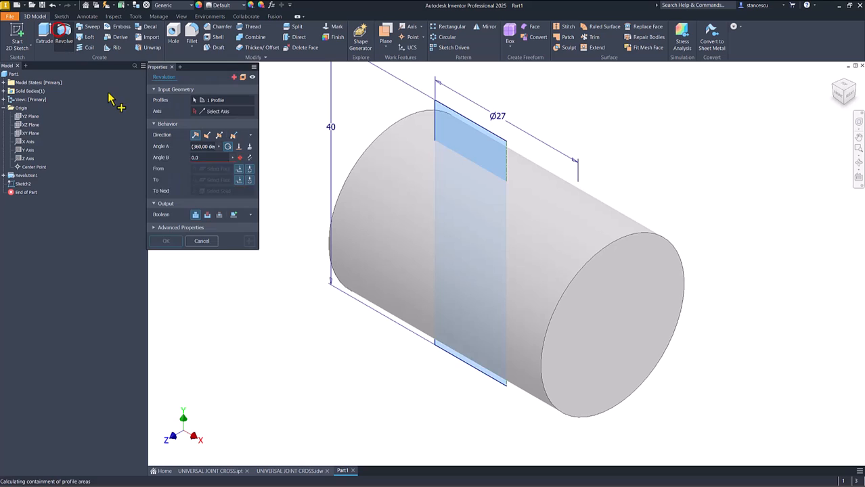
click(165, 197)
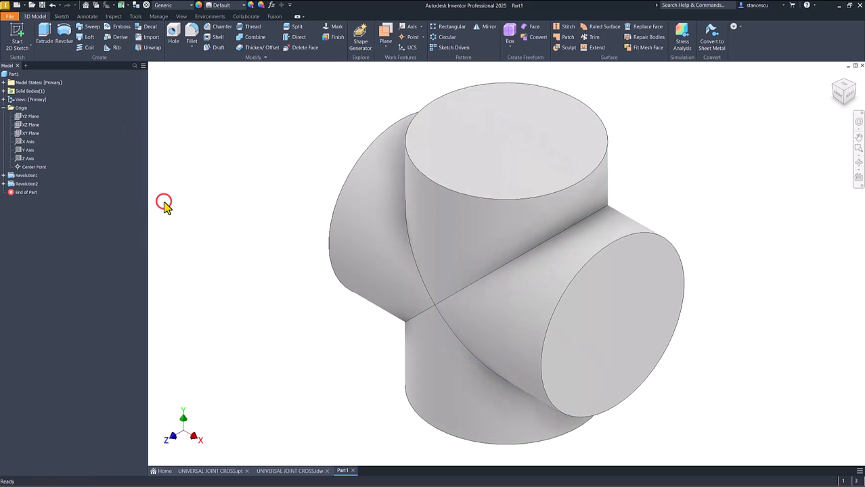
Step: Check the fillet radius in the UNIVERSAL JOINT CROSS drawing and fillet the four intersection edges of the crossing cylinders with 6 mm
click(286, 471)
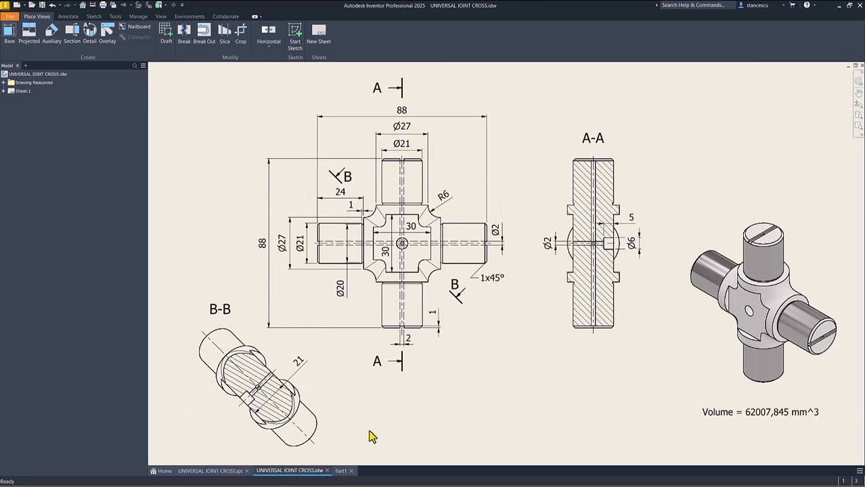
click(341, 470)
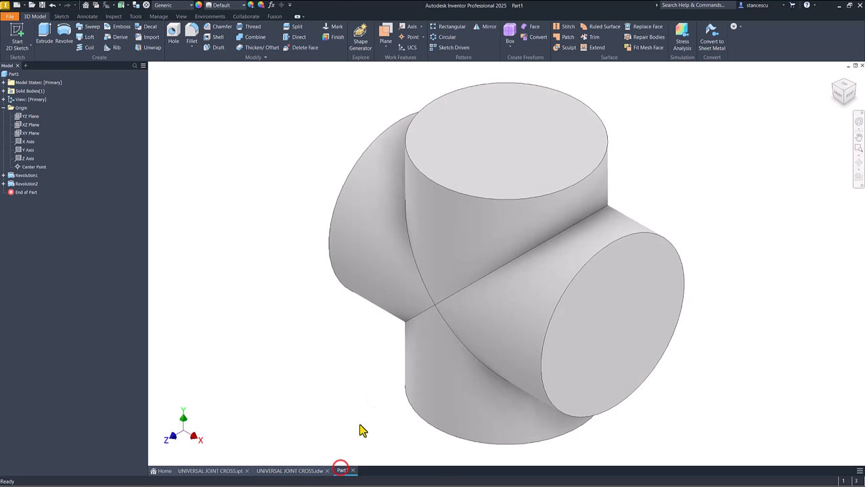
click(524, 255)
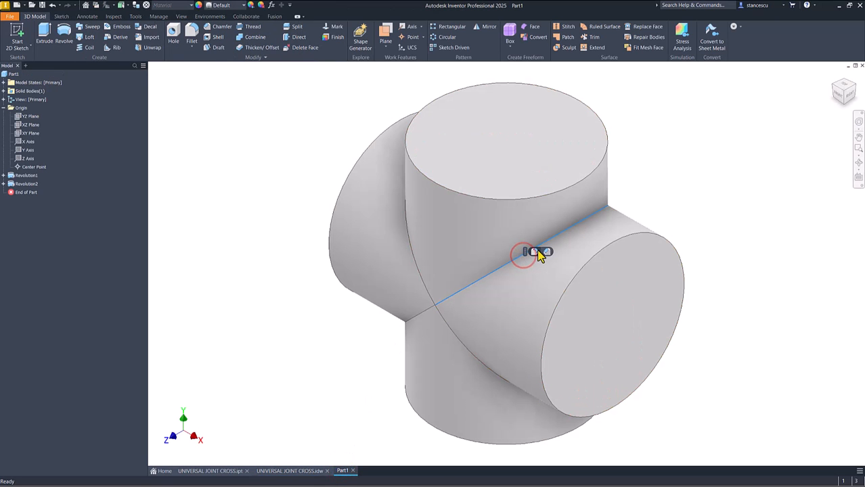
click(539, 255)
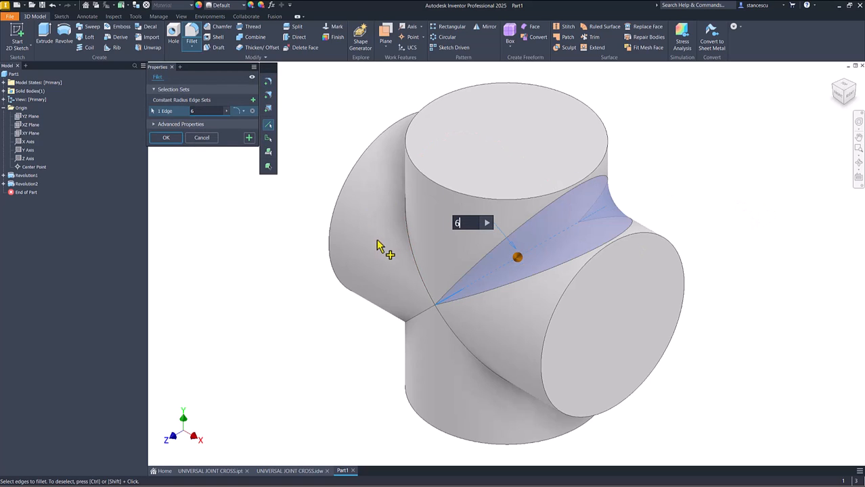
click(415, 255)
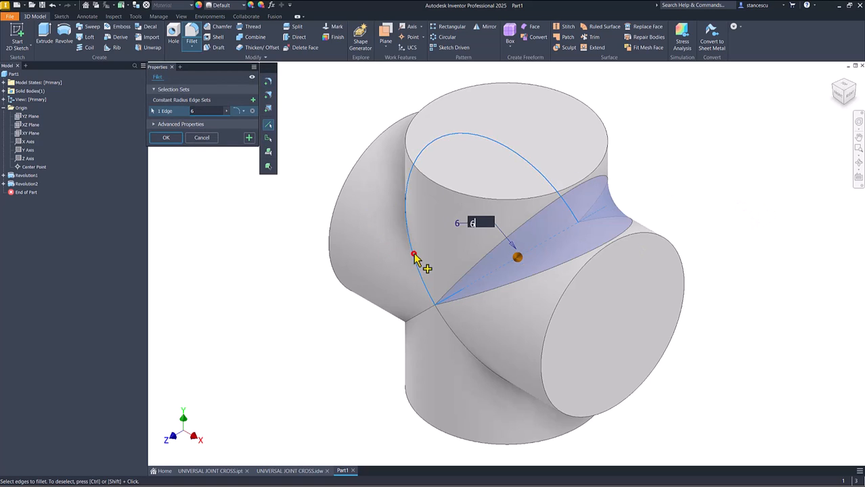
click(415, 325)
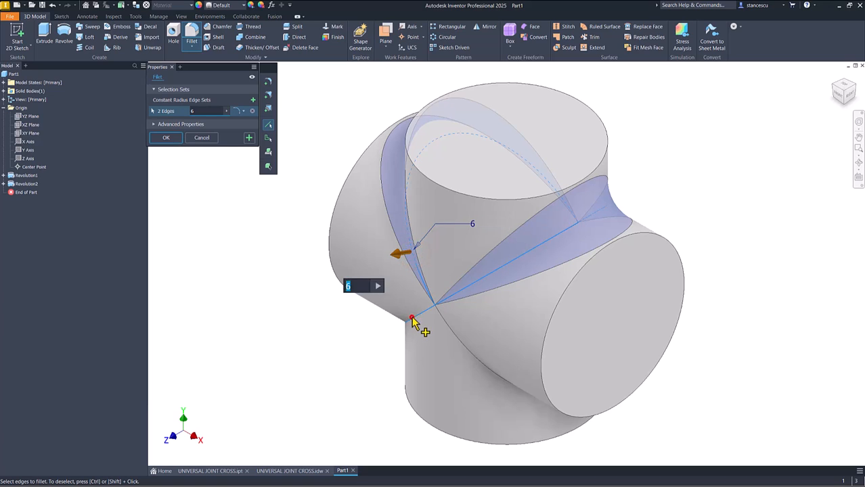
click(472, 359)
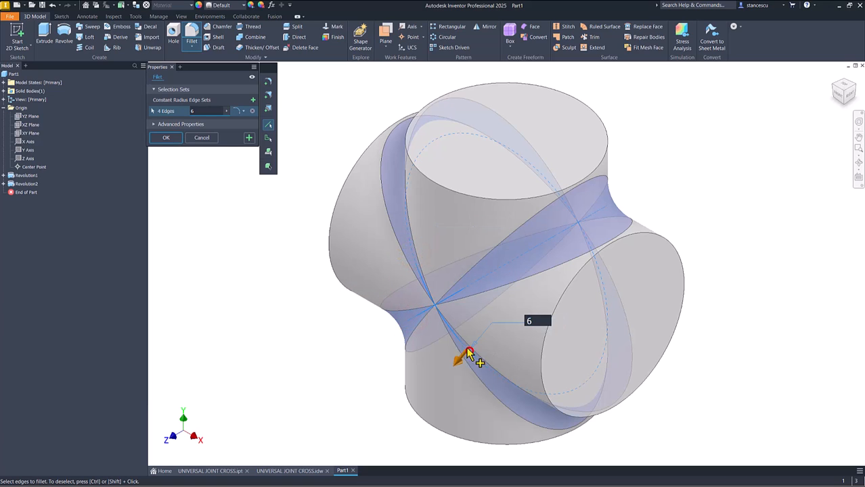
click(162, 139)
Step: Examine the filleted body, the flat faces on the finished UNIVERSAL JOINT CROSS part, and the dimensions in its drawing
click(220, 221)
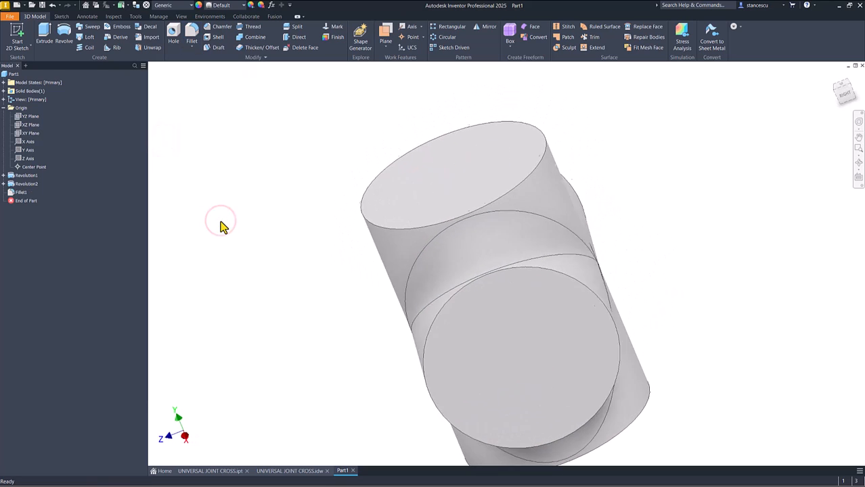
key(F6)
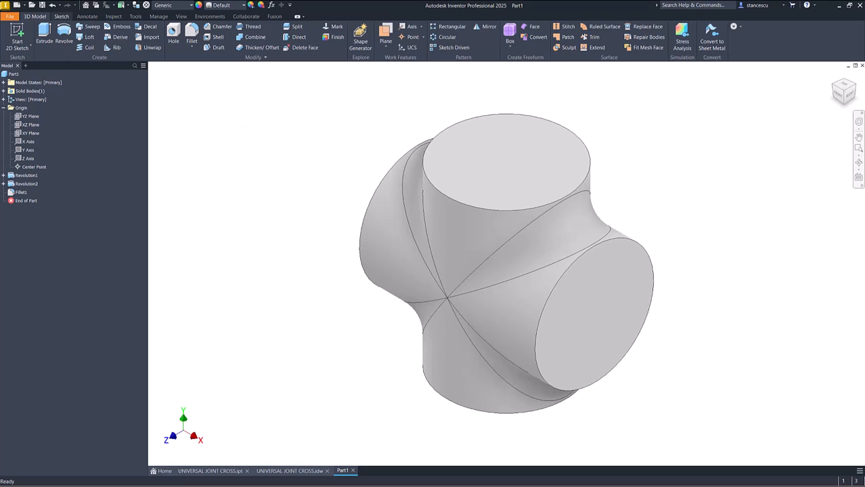
click(212, 471)
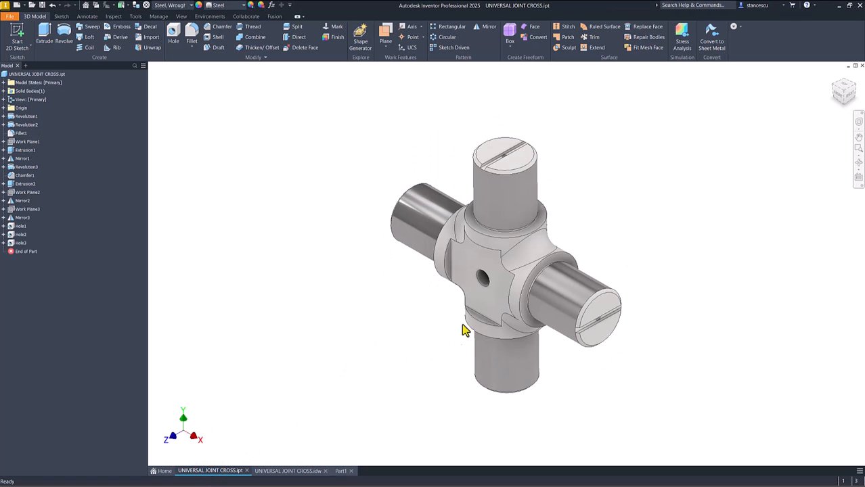
scroll(496, 276, up, 3)
shift+middle_drag(496, 276, 527, 396)
key(F6)
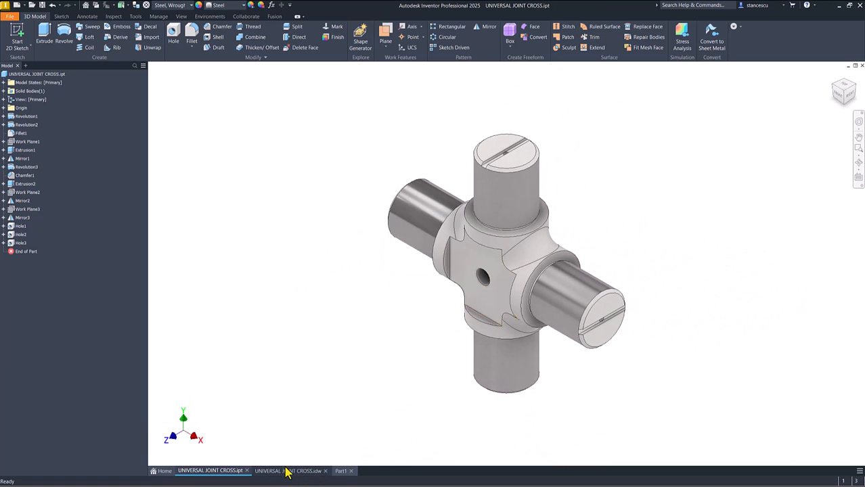
click(286, 471)
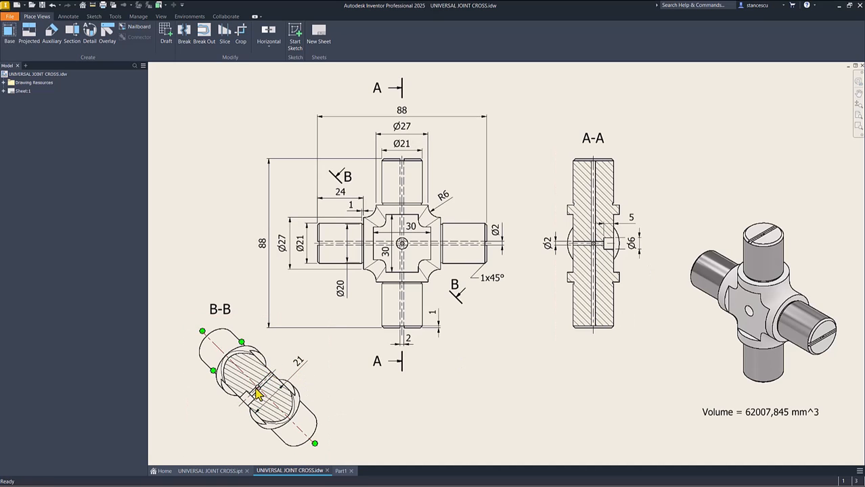
click(342, 470)
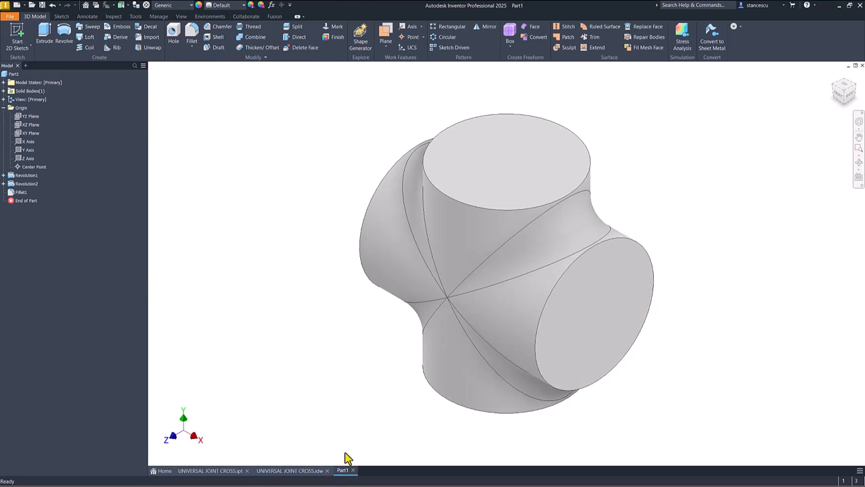
Step: Create a work plane offset 10.5 mm (21/2) from the origin's XY plane in the positive Z direction
click(385, 37)
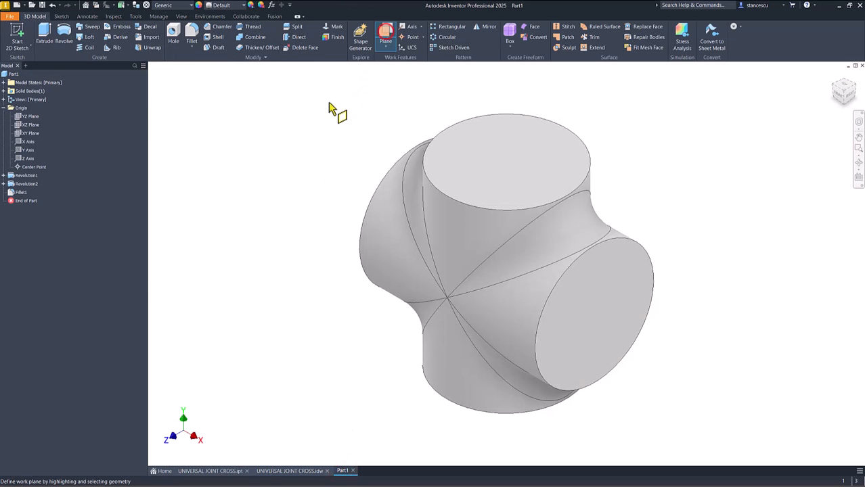
click(31, 134)
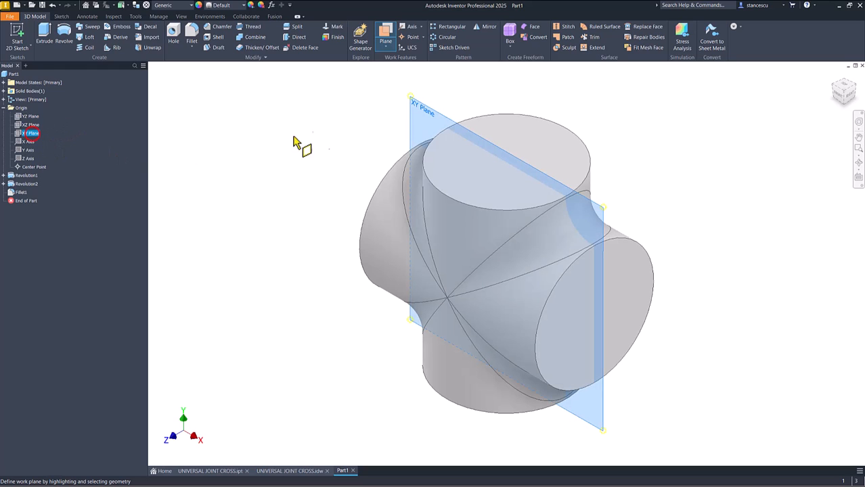
drag(426, 112, 382, 141)
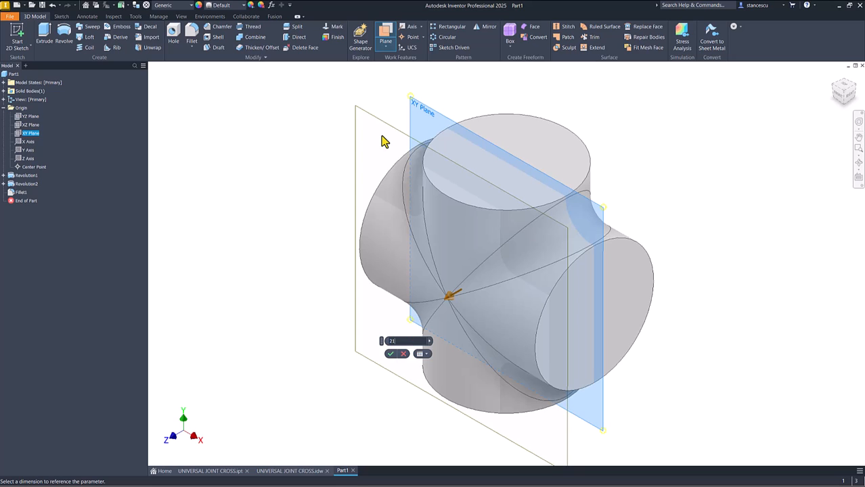
key(Return)
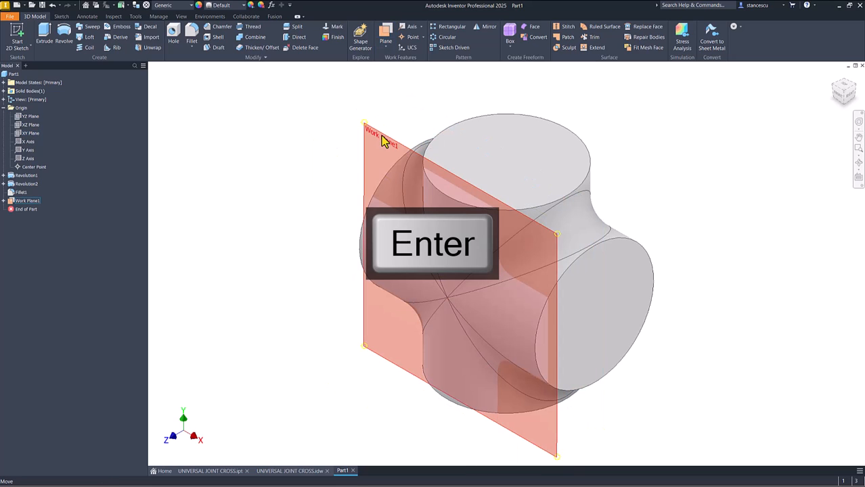
Step: Start a new sketch on the offset work plane and slice the graphics at that plane
click(396, 144)
click(419, 139)
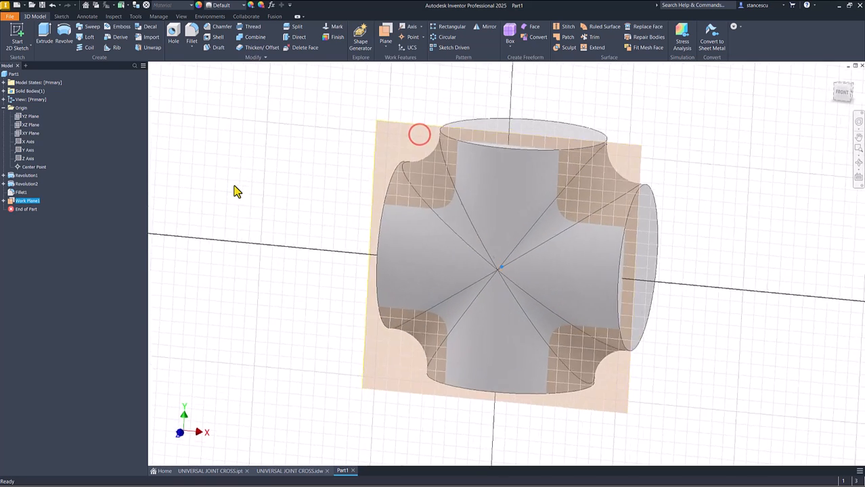
key(F7)
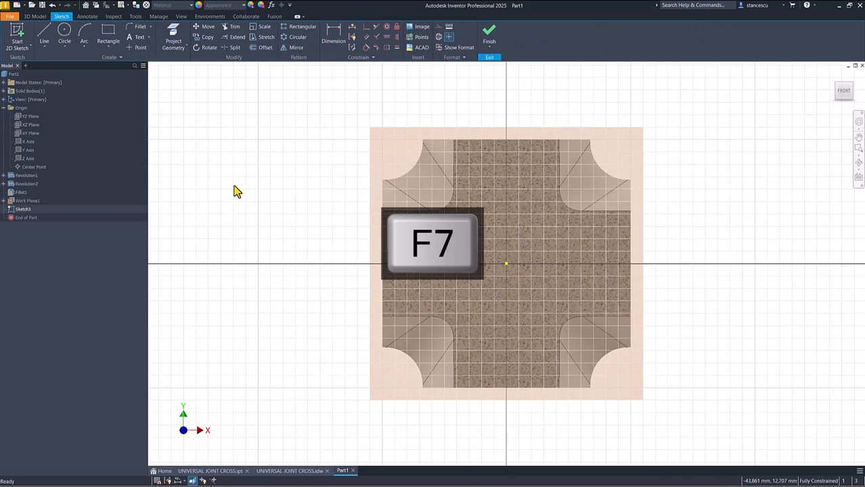
Step: Sketch a rectangle around the origin across the sliced hub and make its adjacent sides equal in length
click(109, 43)
click(420, 182)
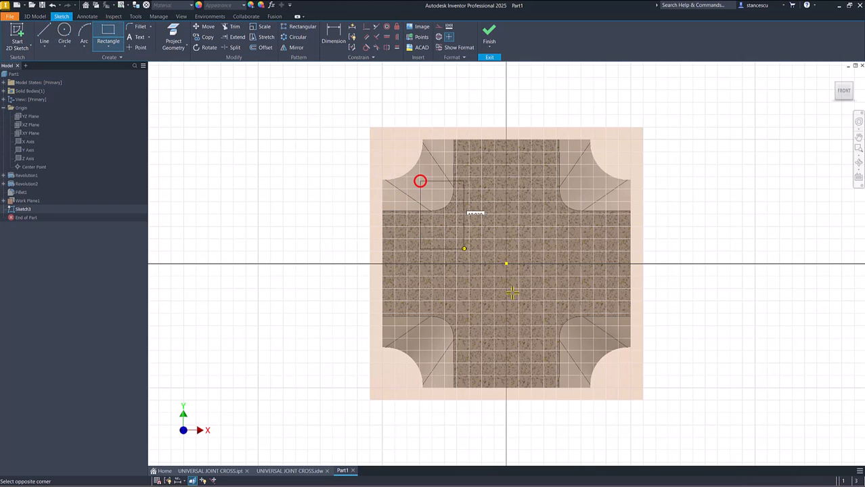
click(597, 342)
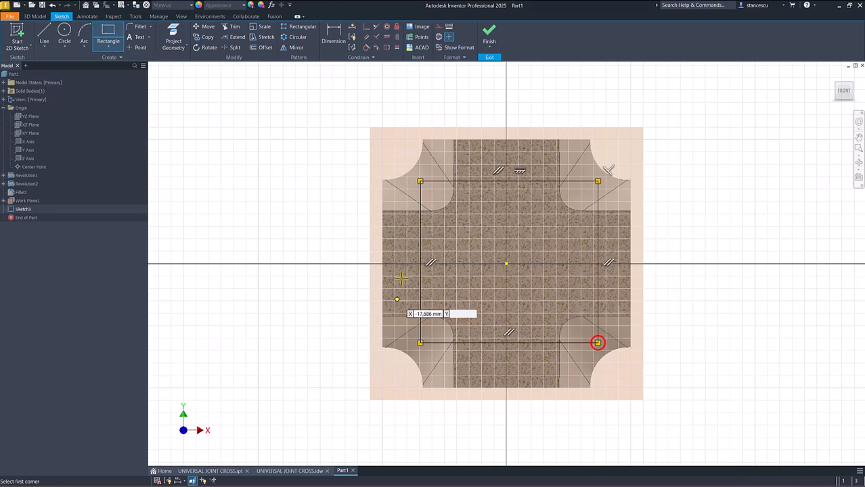
click(397, 48)
click(586, 182)
click(597, 192)
Step: Dimension the square's upper side at 30 mm
click(333, 34)
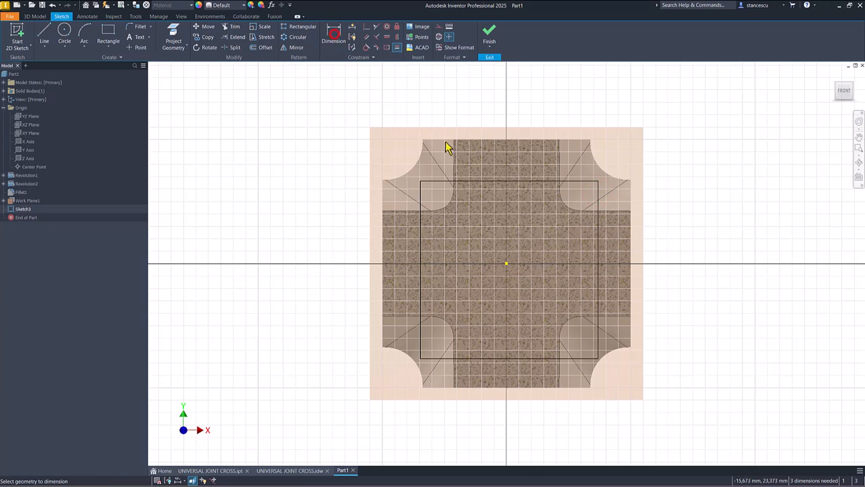
click(478, 183)
click(483, 106)
text(30)
key(Return)
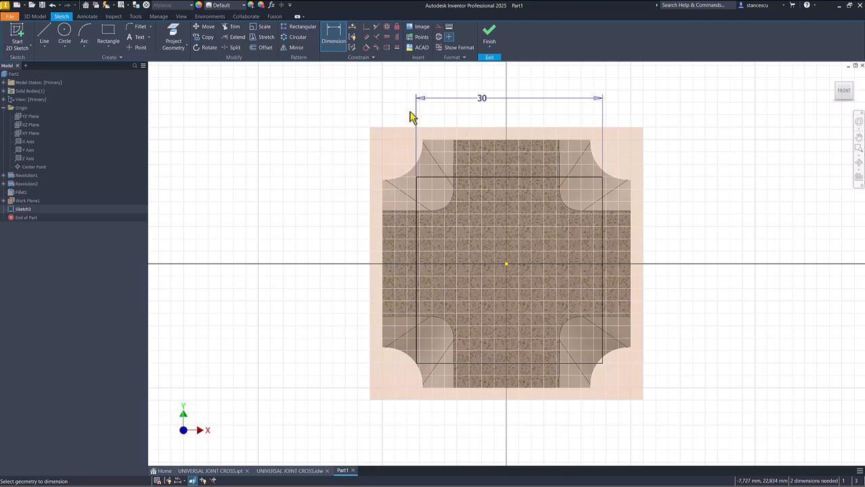
Step: Draw a diagonal line between the square's upper-left and lower-right corners and convert it to construction geometry
click(44, 34)
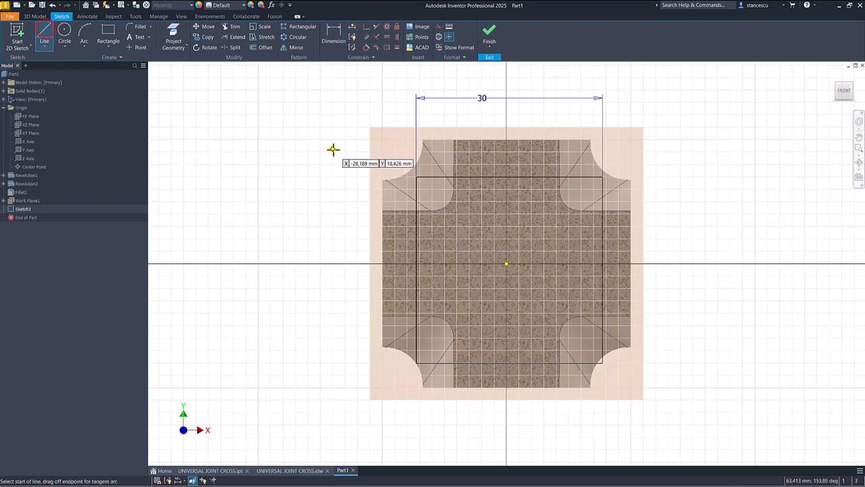
click(417, 177)
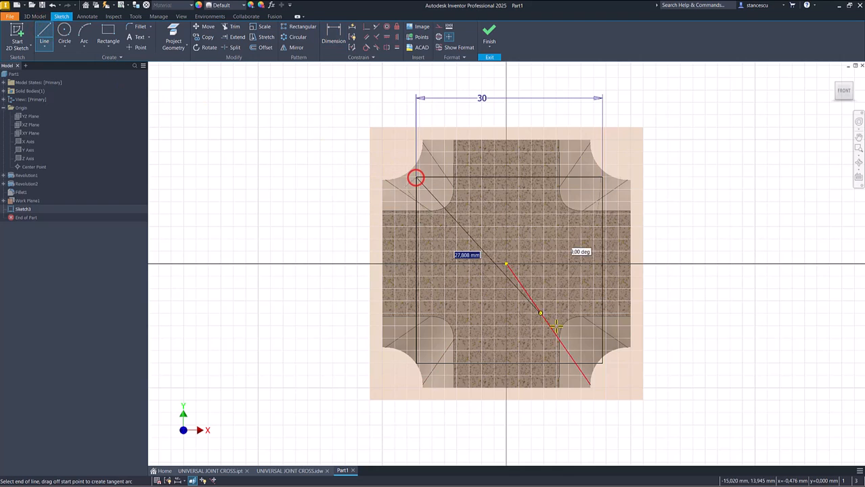
click(603, 363)
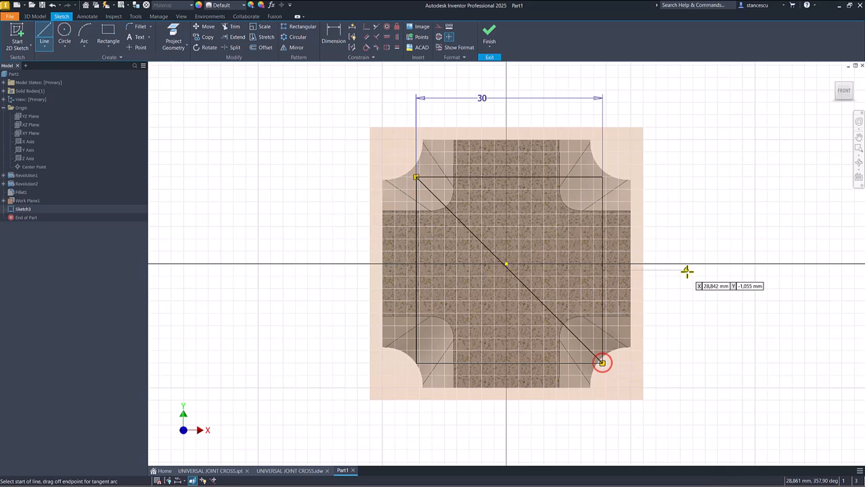
key(Escape)
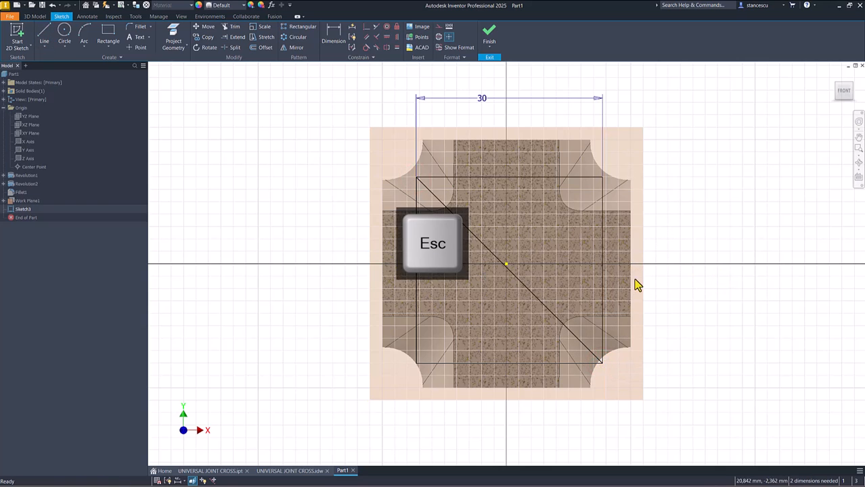
click(536, 303)
right_click(730, 147)
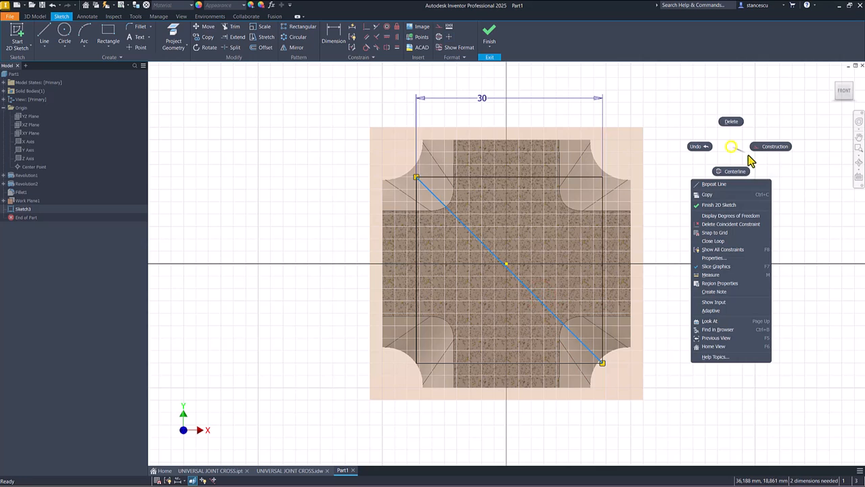
click(771, 150)
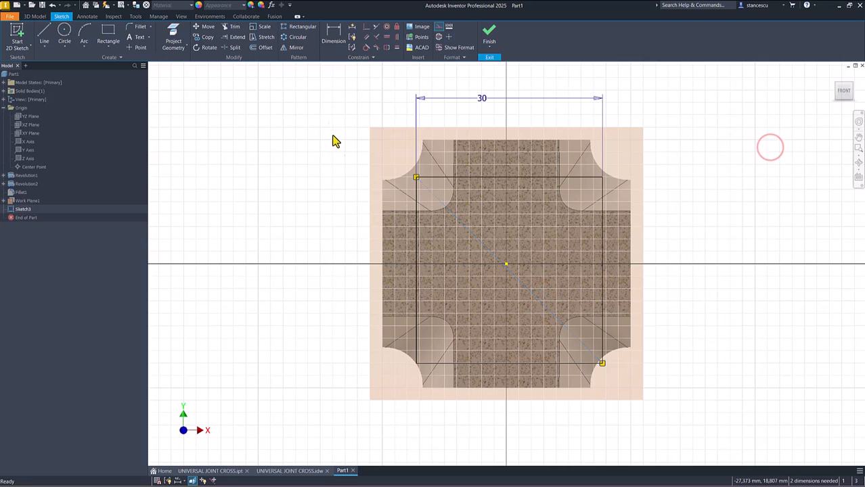
Step: Constrain the construction diagonal's midpoint coincident with the sketch origin to center the square, and finish the sketch
click(366, 27)
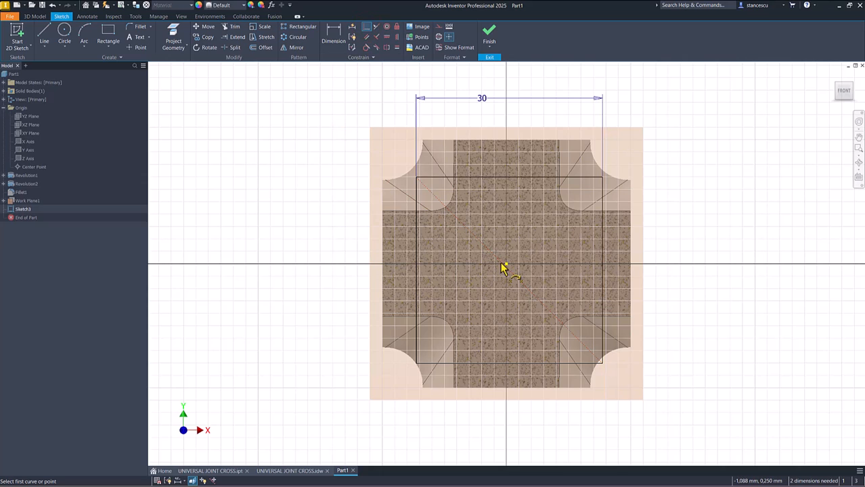
click(508, 271)
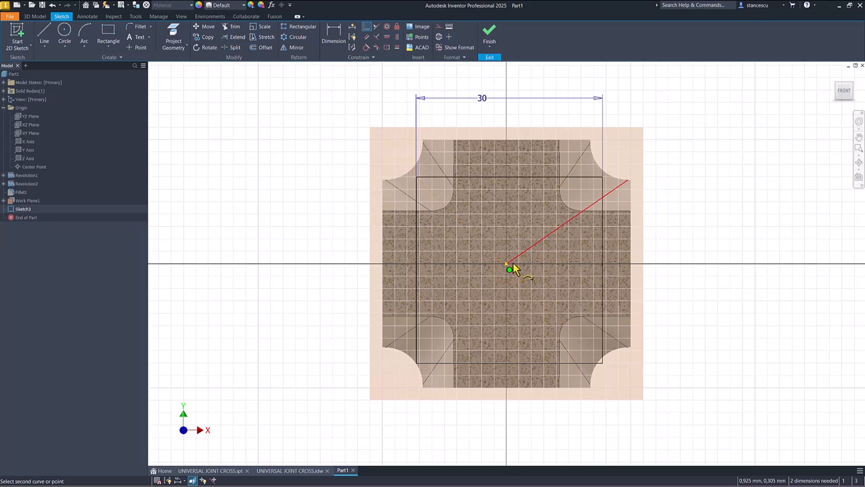
click(508, 266)
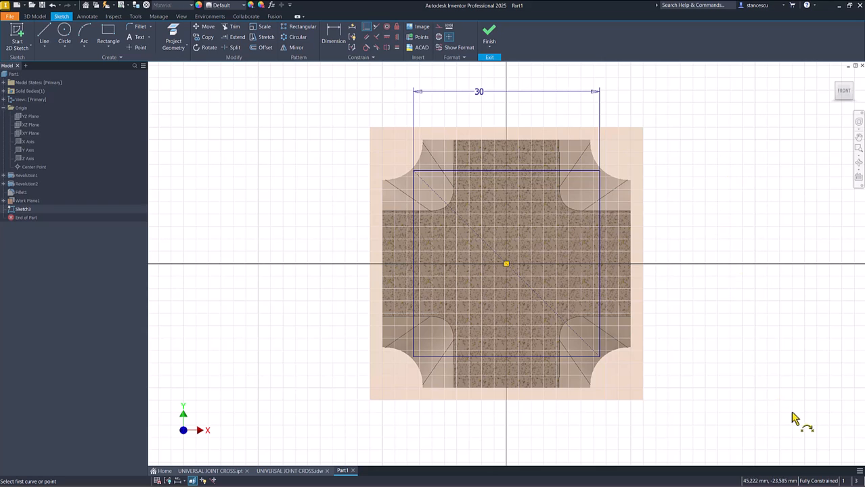
click(489, 34)
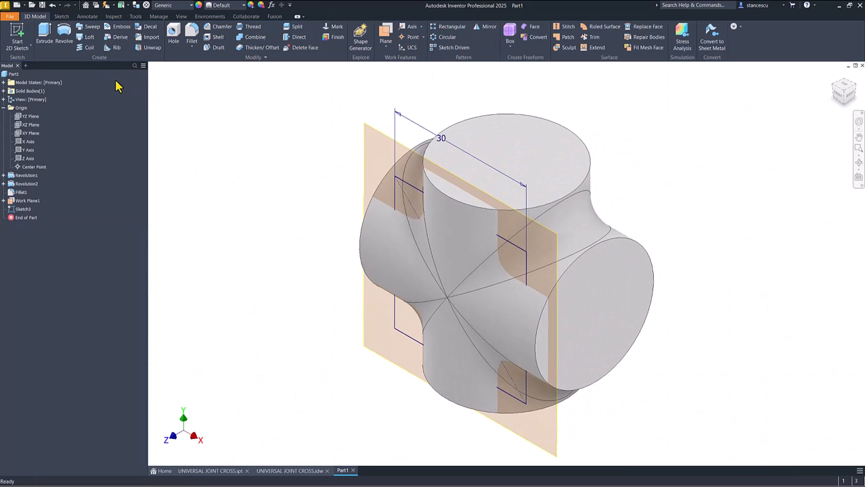
Step: Extrude the square as a through-all cut outward from the work plane in the default direction, and hide the work plane
click(45, 33)
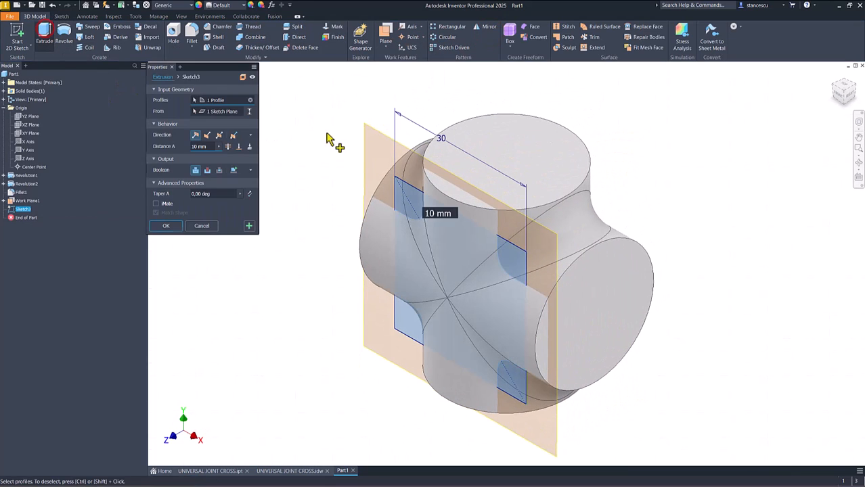
click(207, 171)
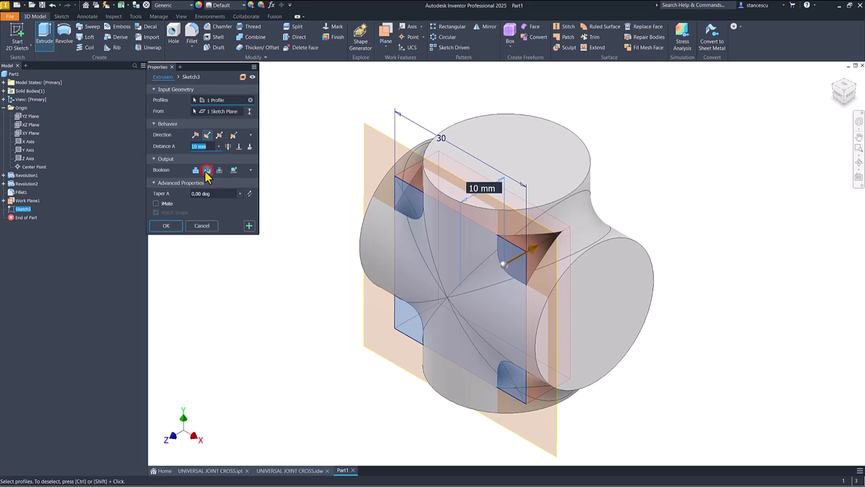
click(197, 136)
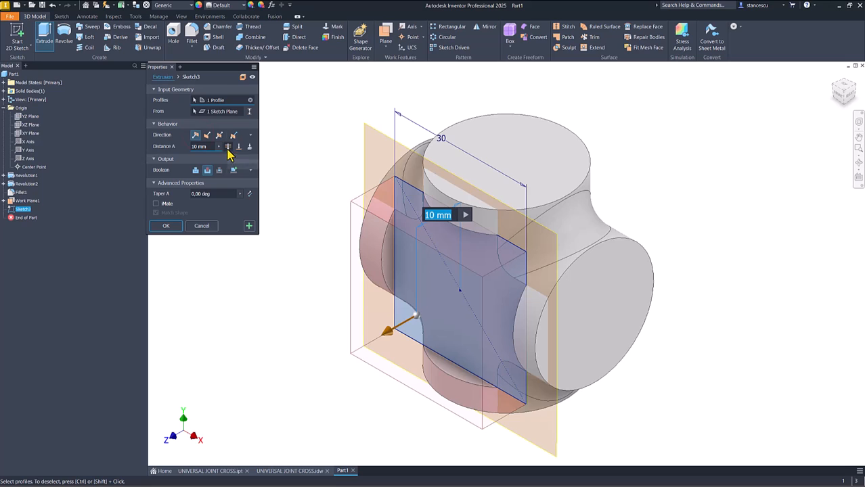
click(228, 146)
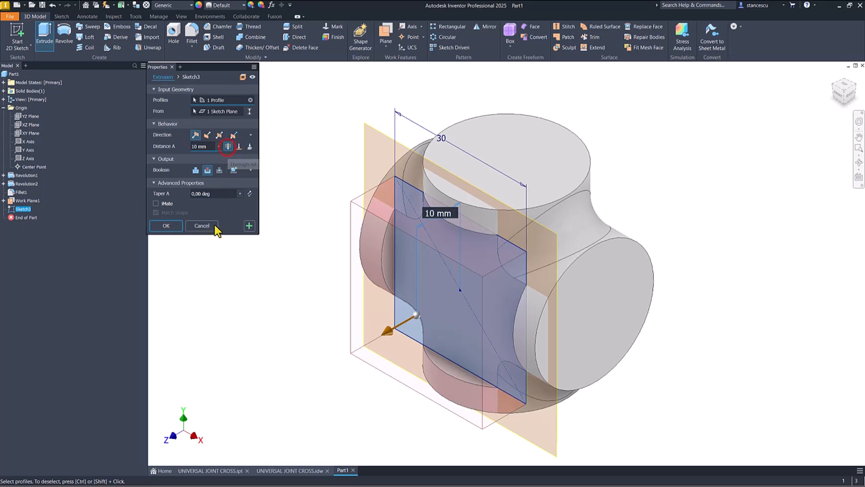
click(166, 226)
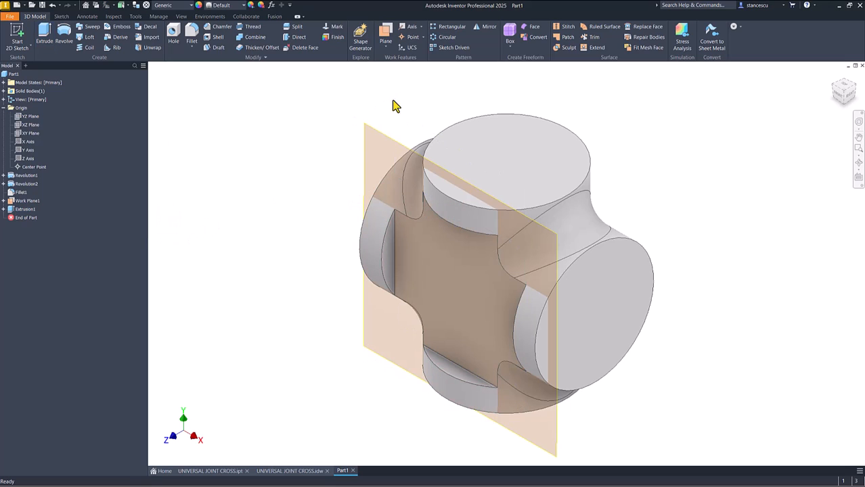
right_click(379, 130)
click(401, 141)
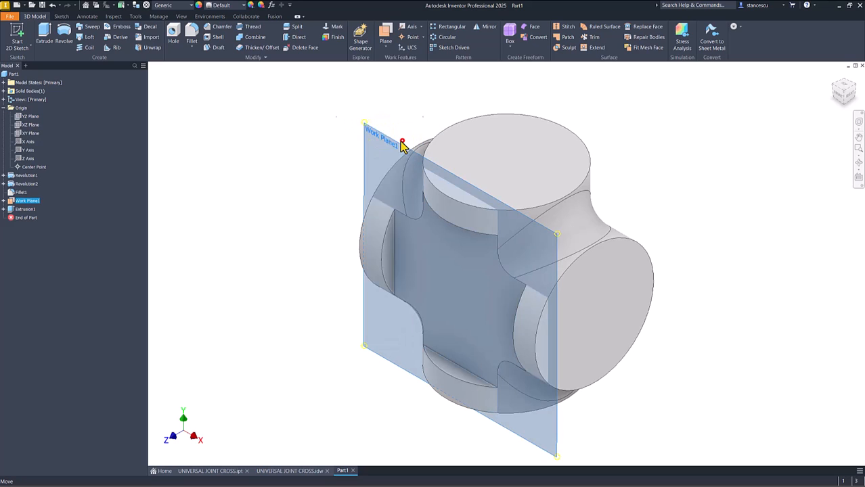
Step: Mirror the square extruded cut about the origin's XY plane and restore the home view
click(485, 29)
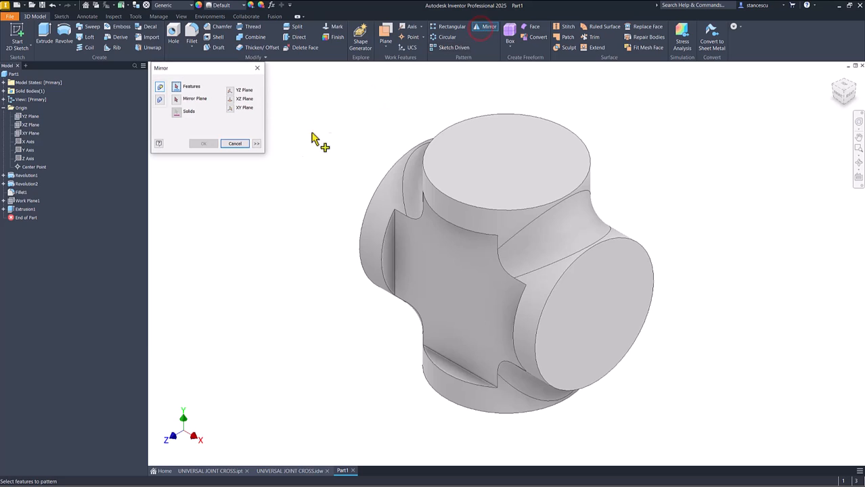
click(11, 212)
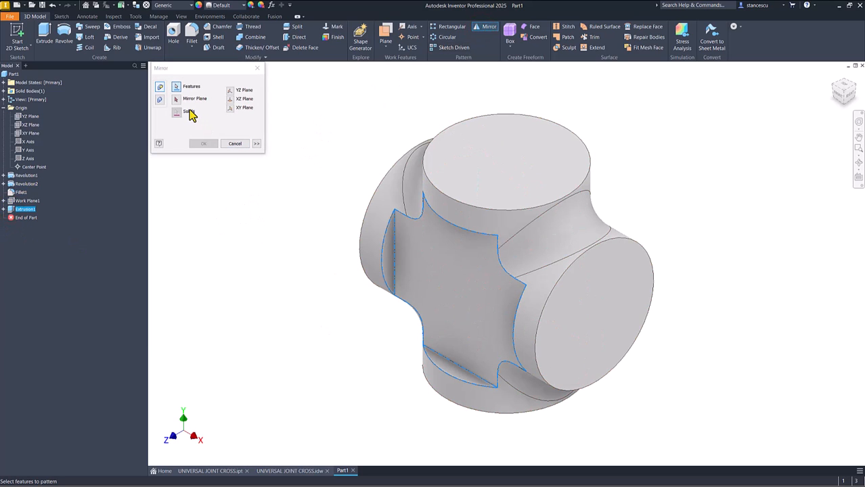
click(176, 100)
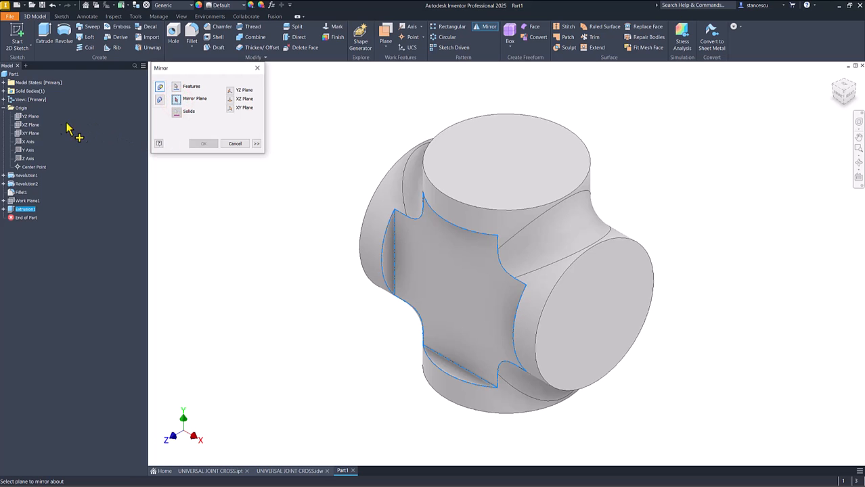
click(30, 134)
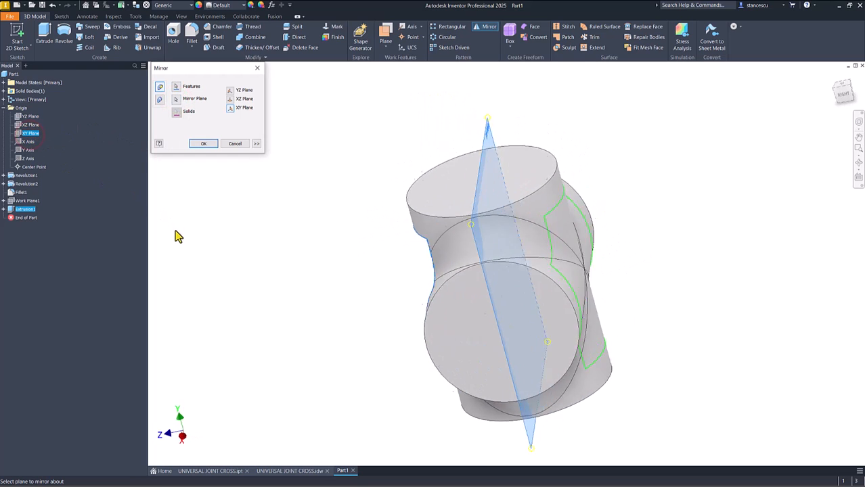
click(203, 144)
key(F6)
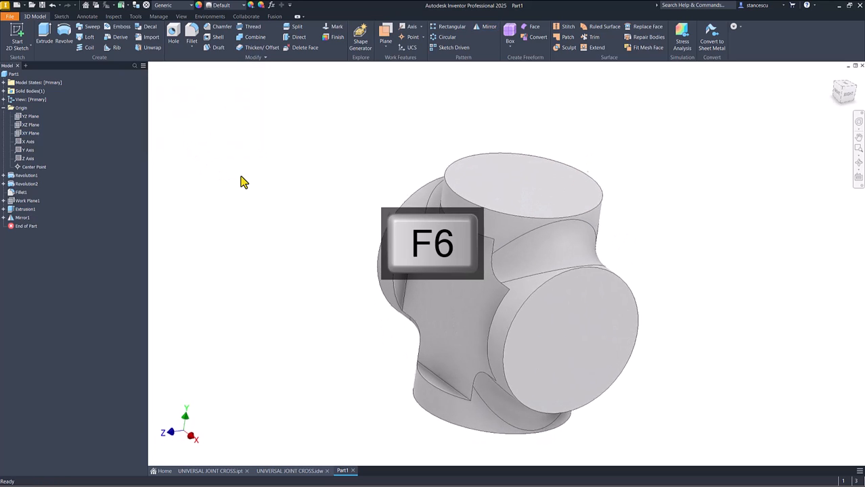
Step: Examine the journal diameters, lengths, relief groove and end chamfer in the UNIVERSAL JOINT CROSS.idw drawing, and return to Part1
click(300, 470)
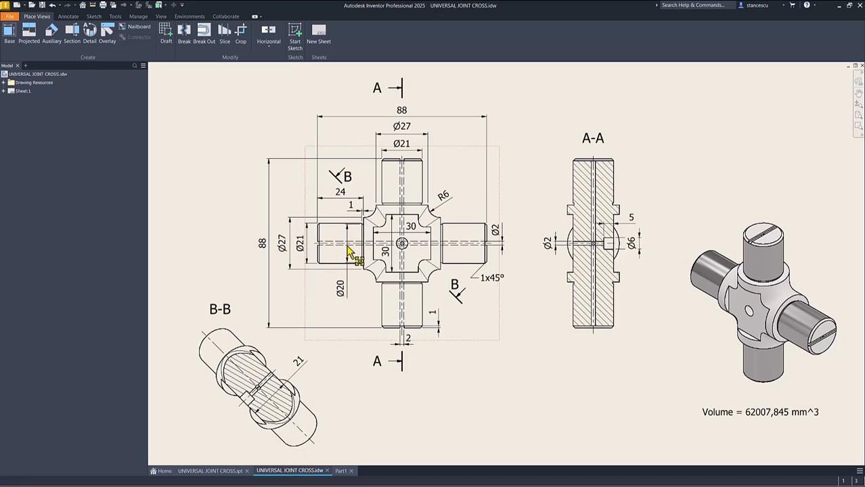
scroll(347, 251, up, 5)
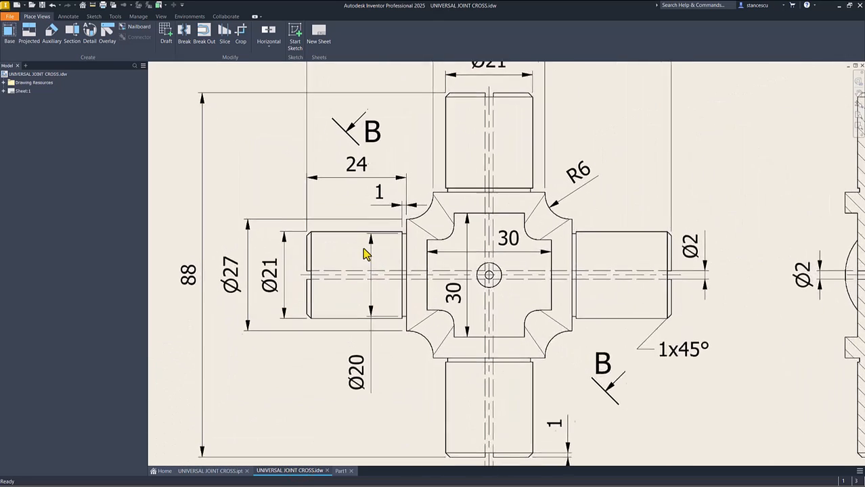
scroll(363, 251, up, 1)
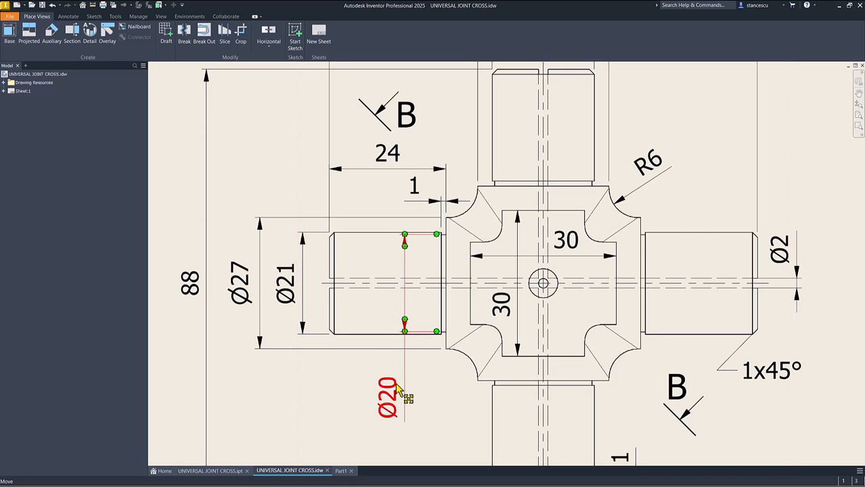
scroll(398, 385, down, 2)
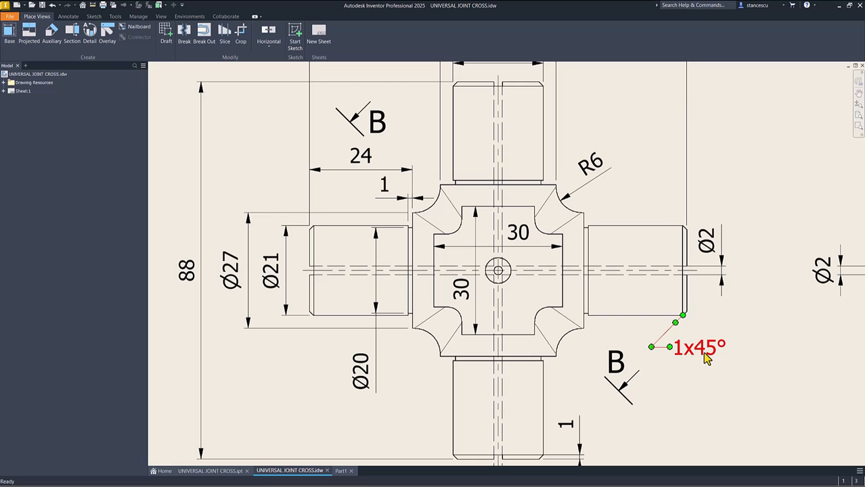
key(Home)
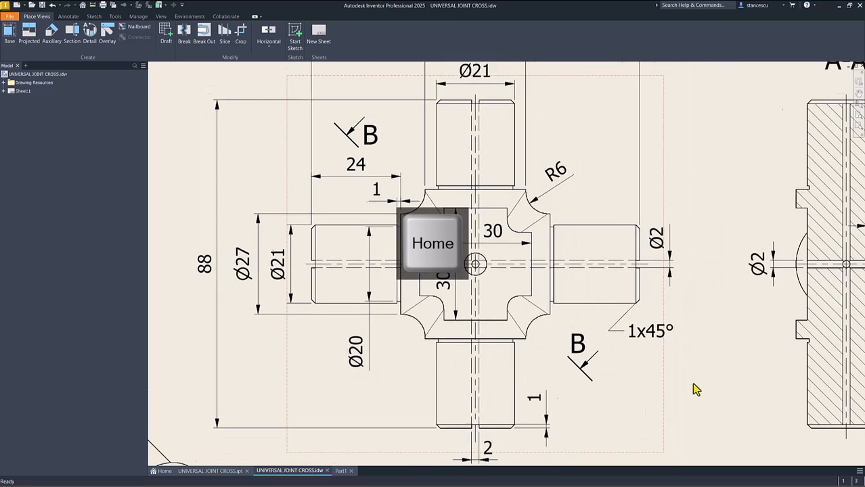
click(340, 471)
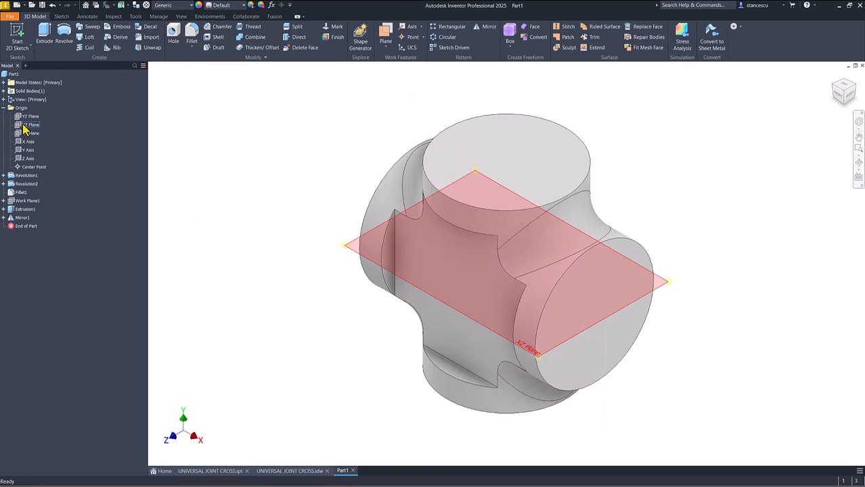
Step: Start a sketch on the origin's XY plane, slice the graphics, and project the hub's left edge
click(29, 134)
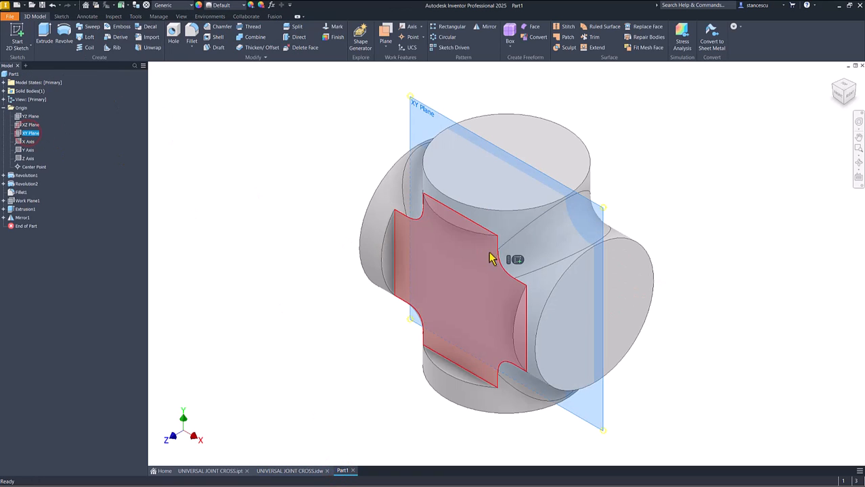
click(515, 261)
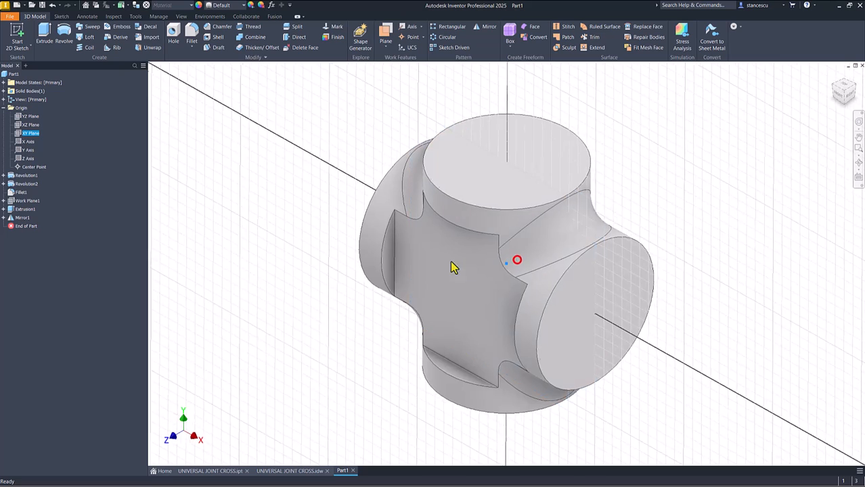
key(F7)
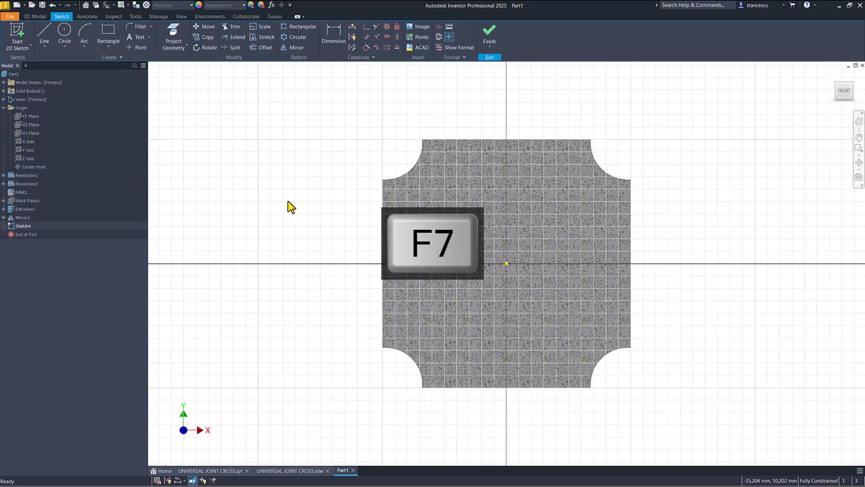
click(173, 39)
click(381, 198)
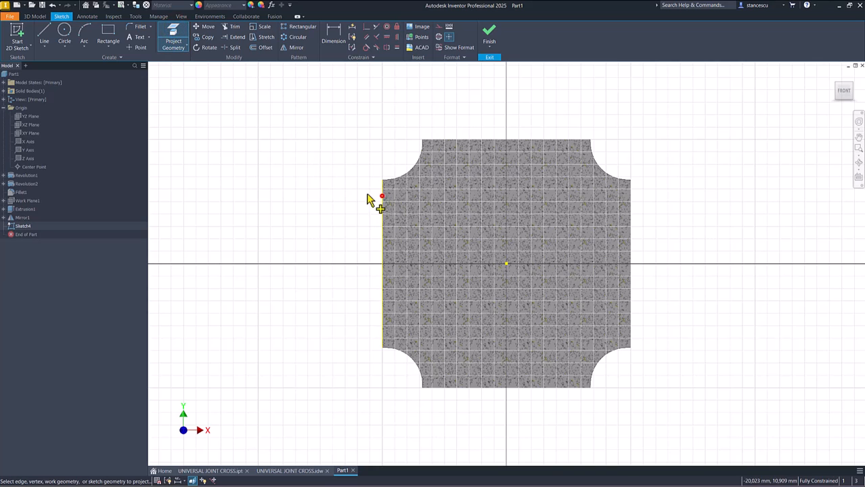
Step: Draw a stepped journal half-profile outward from the hub's projected left edge, about 22 mm long and 11 mm high, and make its axis line a centerline
click(46, 35)
click(382, 263)
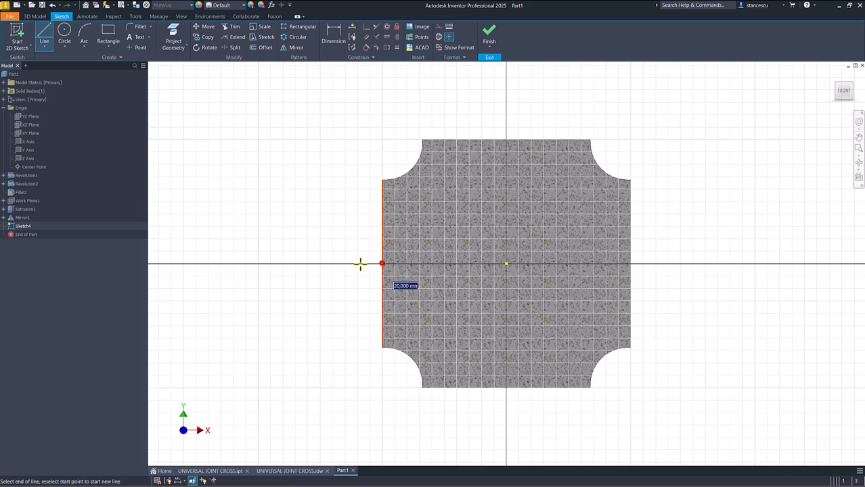
click(245, 263)
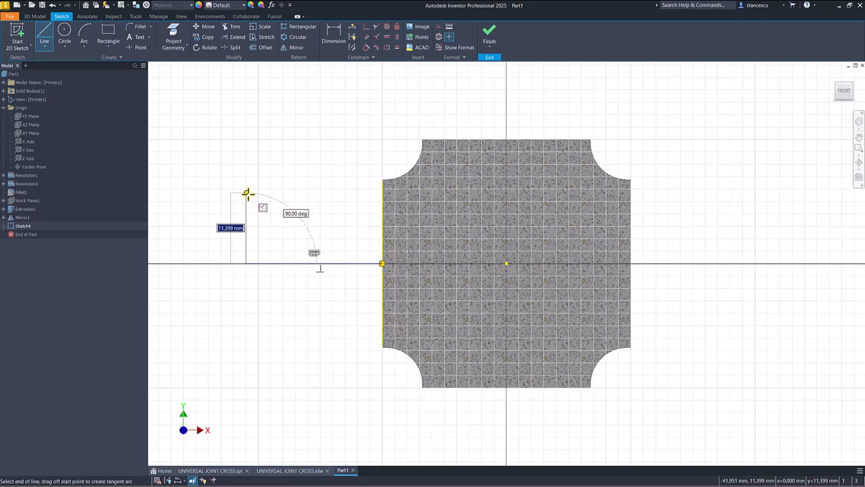
click(246, 196)
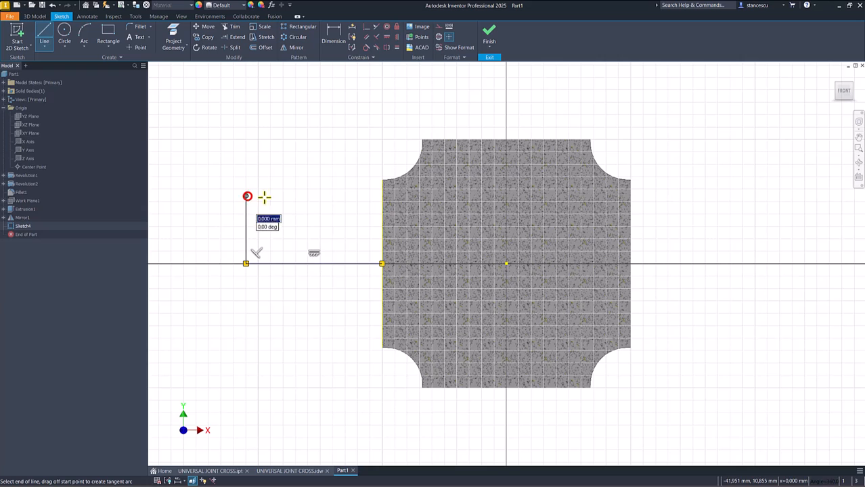
click(380, 196)
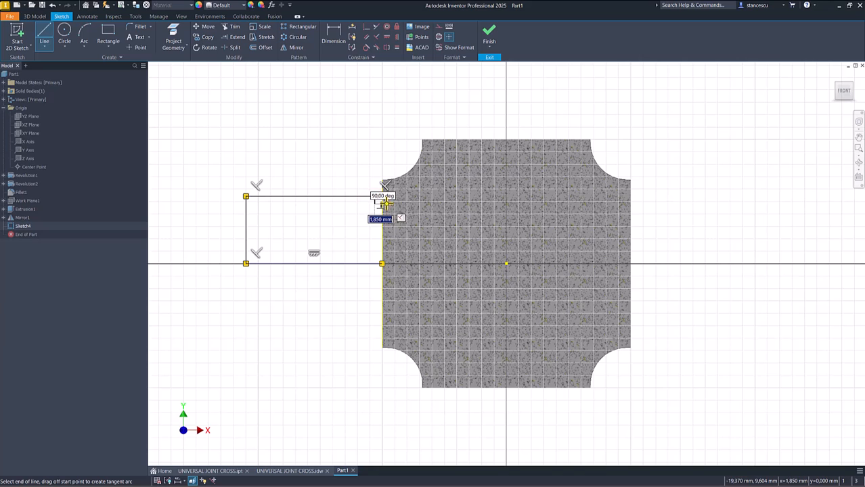
double_click(382, 203)
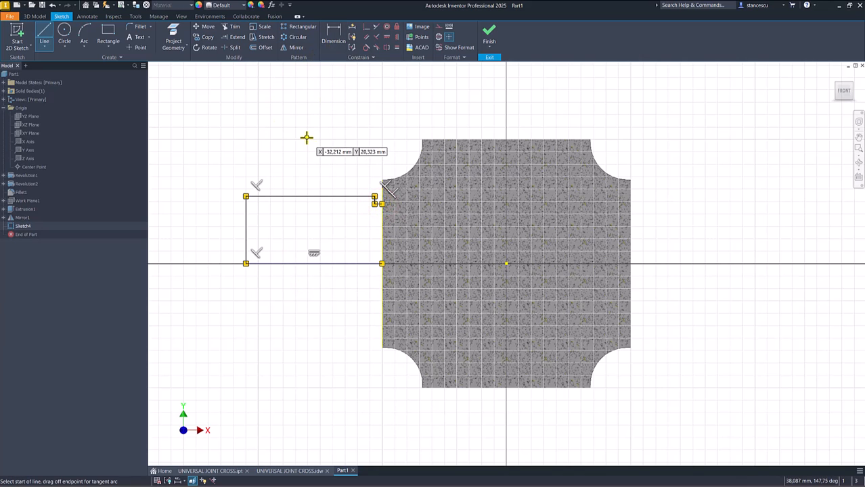
key(Escape)
click(333, 243)
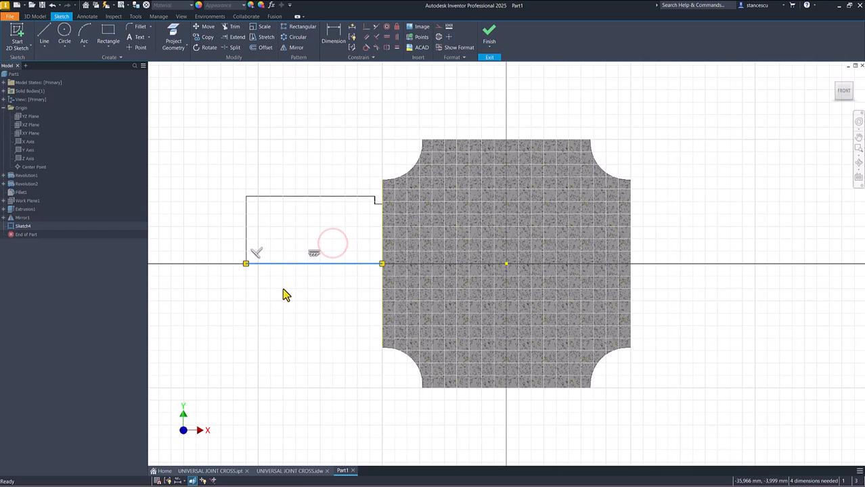
click(439, 37)
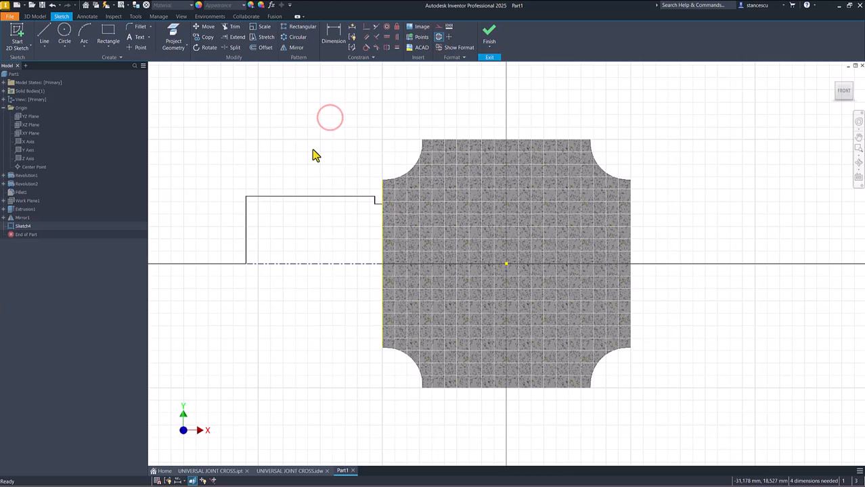
Step: Dimension the journal's outer line from the centerline as a 21 mm diameter
click(334, 37)
click(277, 197)
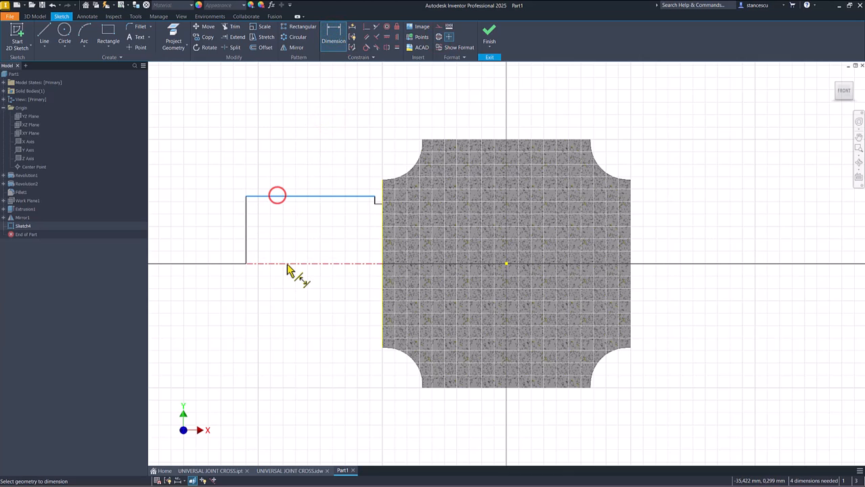
click(286, 264)
click(223, 242)
text(21)
key(Return)
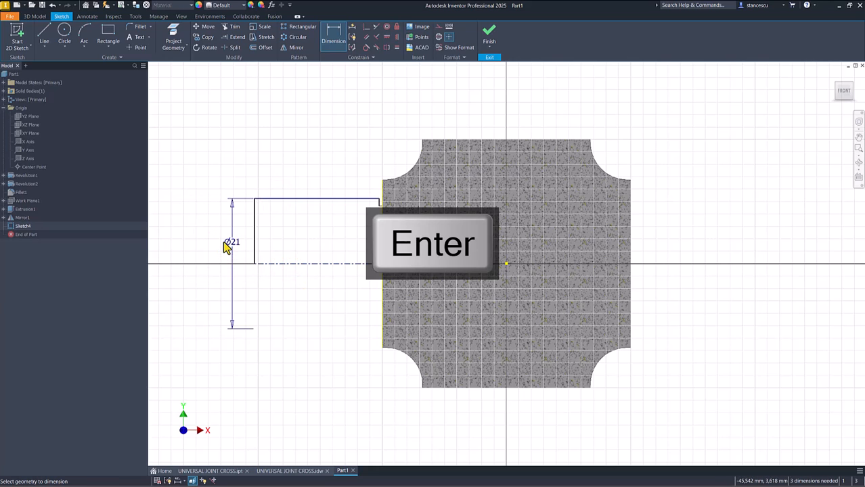
Step: Dimension the journal's length from its end line to the projected hub edge as 24 mm
click(255, 218)
click(381, 228)
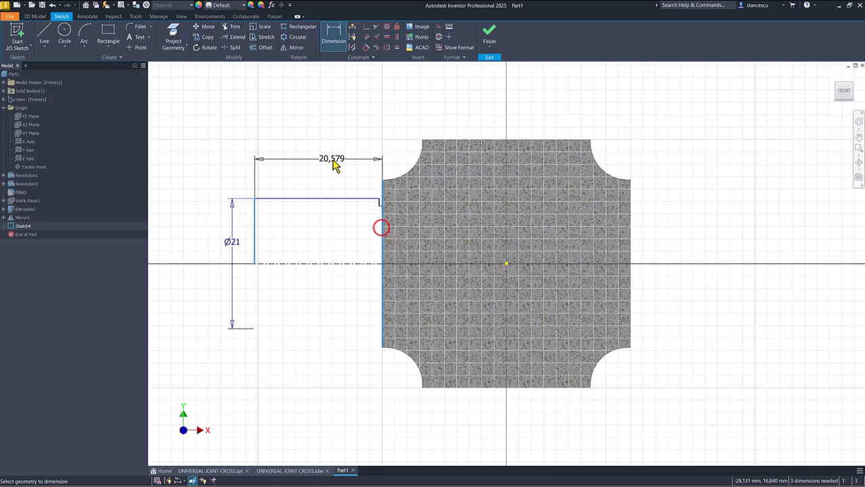
click(332, 156)
text(24)
key(Return)
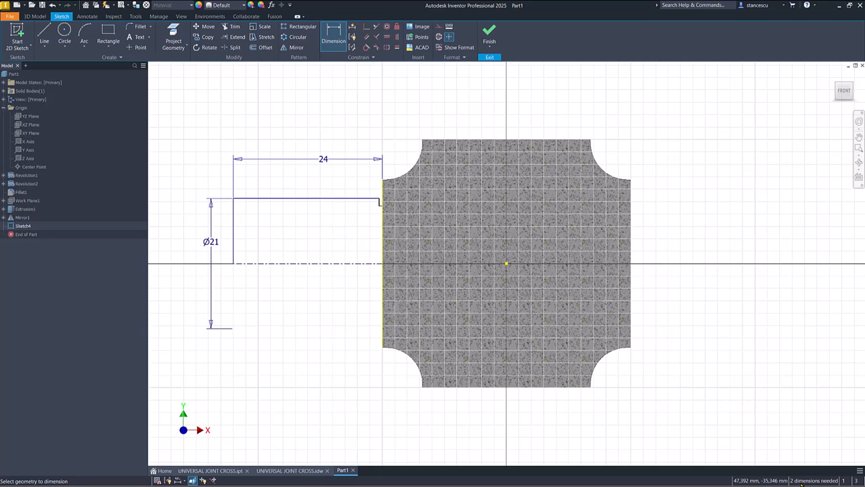
Step: Dimension the short relief groove line beside the hub from the centerline as a 20 mm diameter
scroll(341, 242, up, 3)
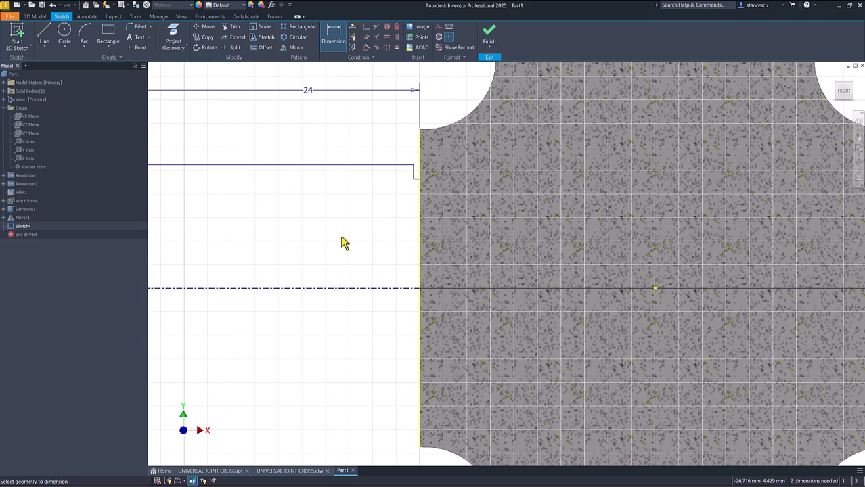
scroll(391, 197, up, 3)
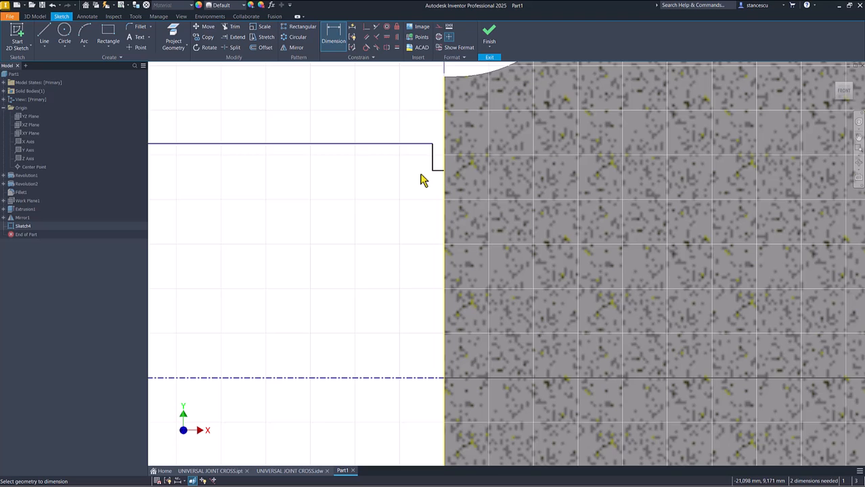
scroll(420, 179, up, 3)
click(448, 168)
scroll(430, 192, down, 5)
click(403, 319)
click(375, 273)
text(18)
key(Return)
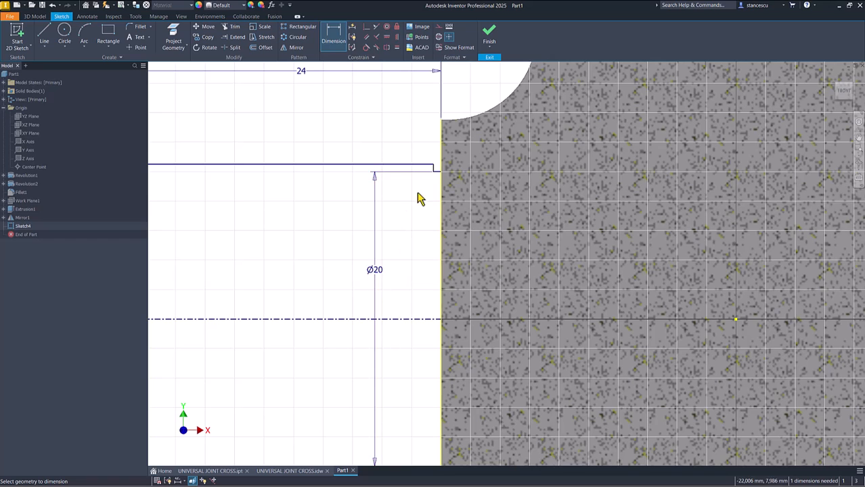
Step: Set the relief groove's width next to the hub to 1 mm
scroll(419, 199, up, 3)
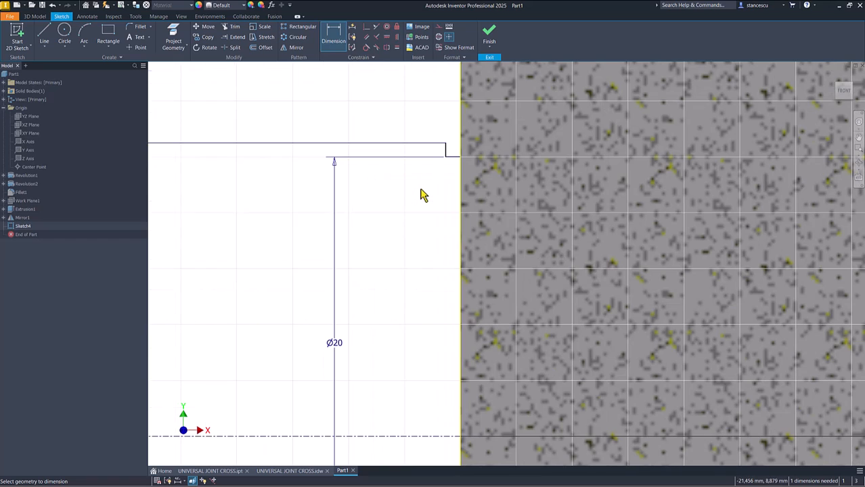
click(447, 153)
click(427, 110)
text(1)
key(Return)
Step: Finish the sketch and revolve the journal profile a full 360 degrees about its centerline, joined to the hub
click(489, 35)
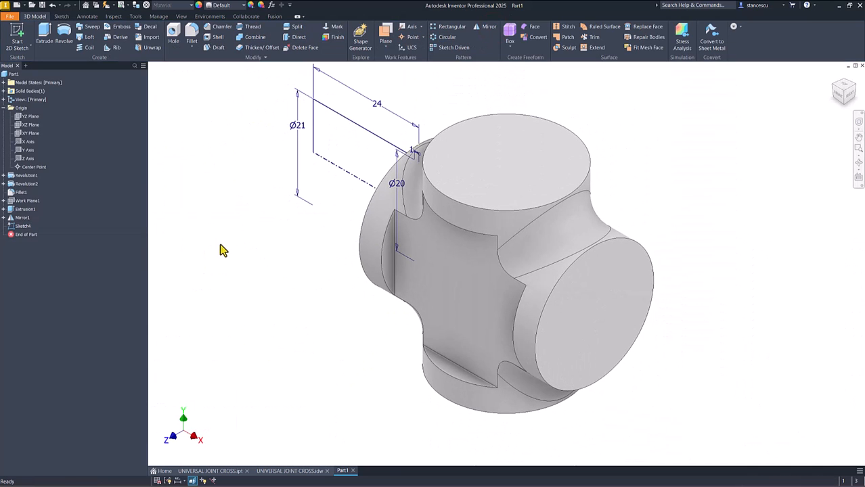
key(r)
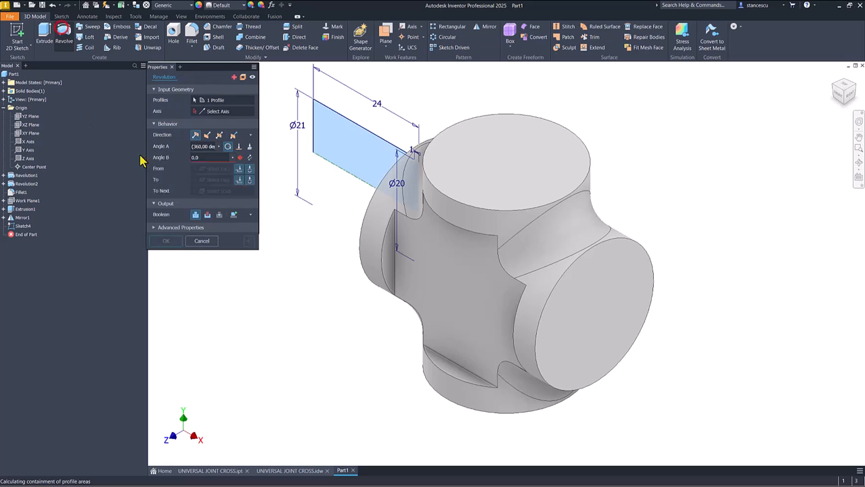
click(167, 197)
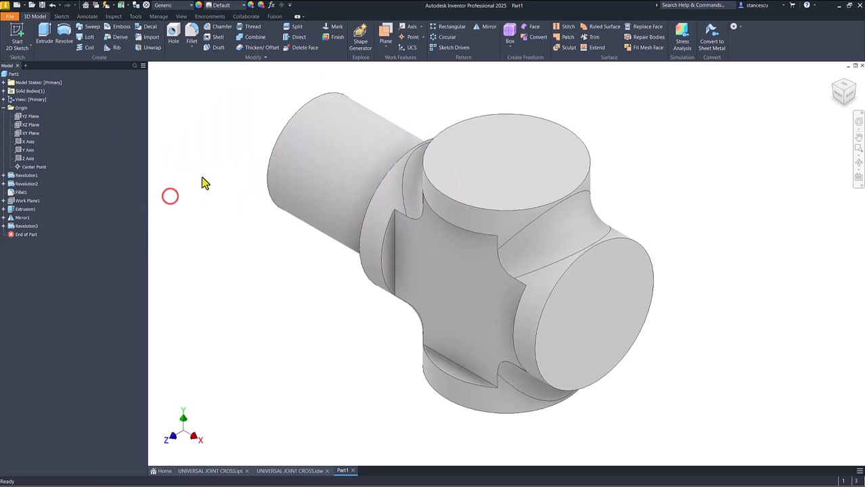
Step: Chamfer the outer circular edge at the journal's free end with a 1 mm distance
click(288, 128)
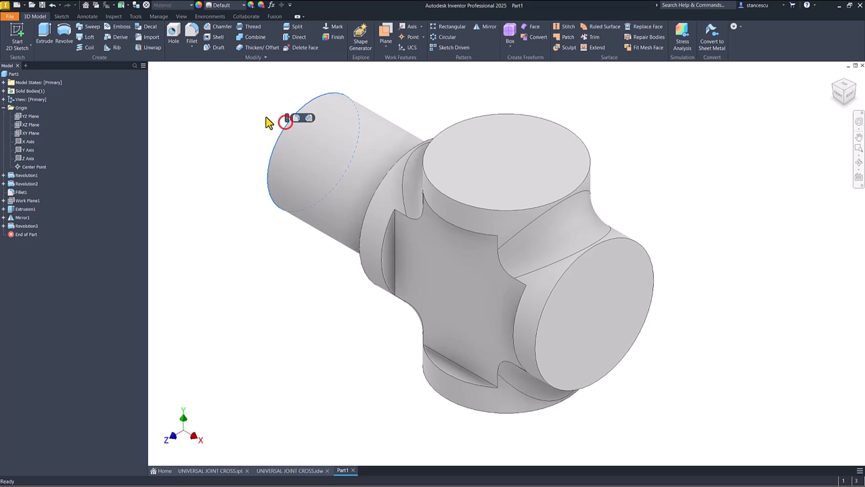
click(310, 119)
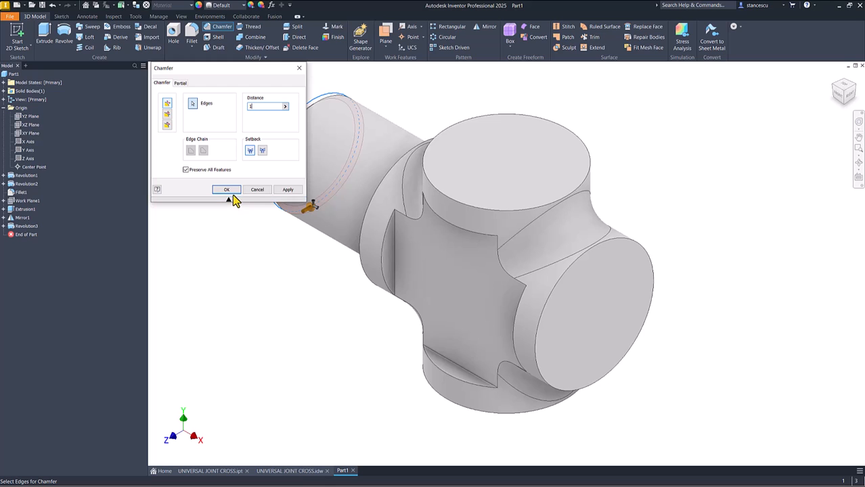
click(231, 192)
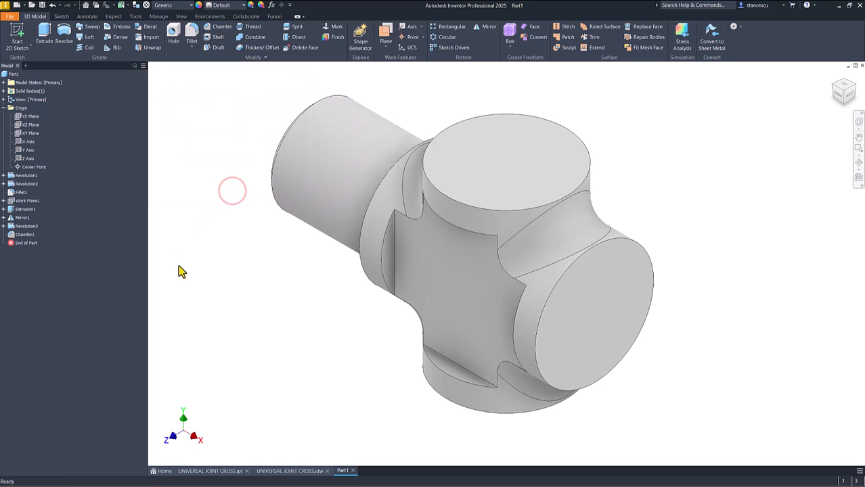
Step: Examine the journal's end slot in UNIVERSAL JOINT CROSS.ipt and its width and depth in the UNIVERSAL JOINT CROSS.idw drawing, and return to Part1
shift+middle_drag(179, 266, 304, 296)
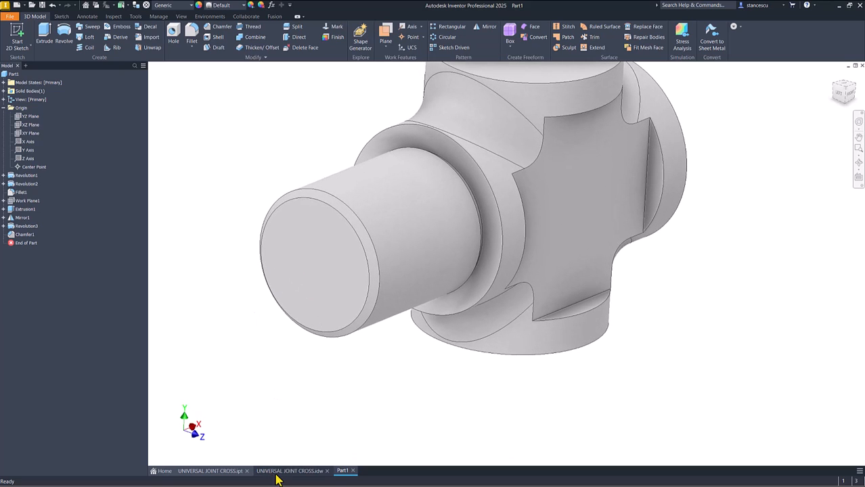
click(210, 471)
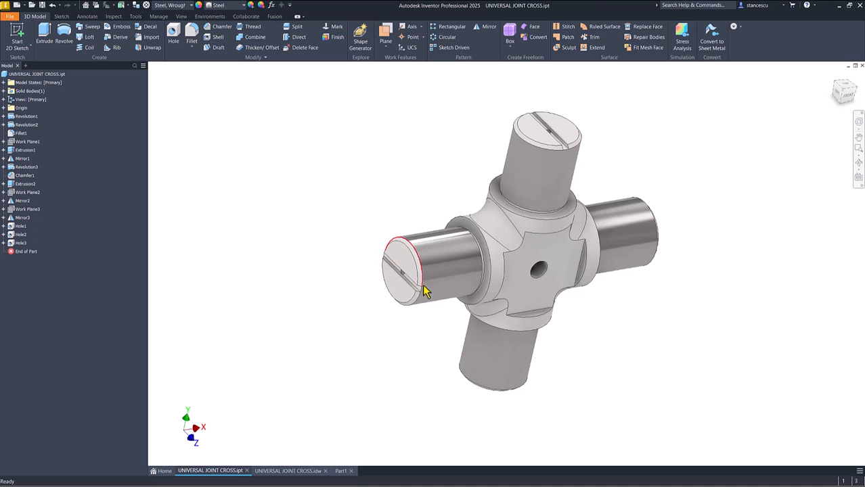
key(F6)
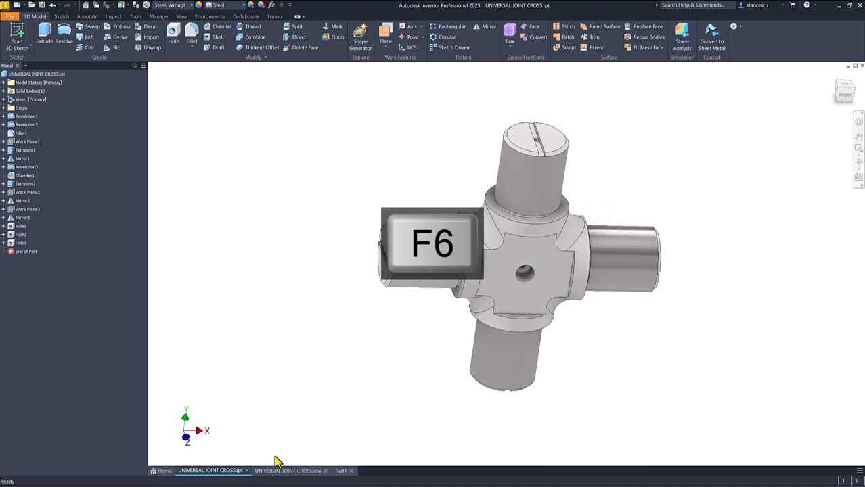
click(283, 470)
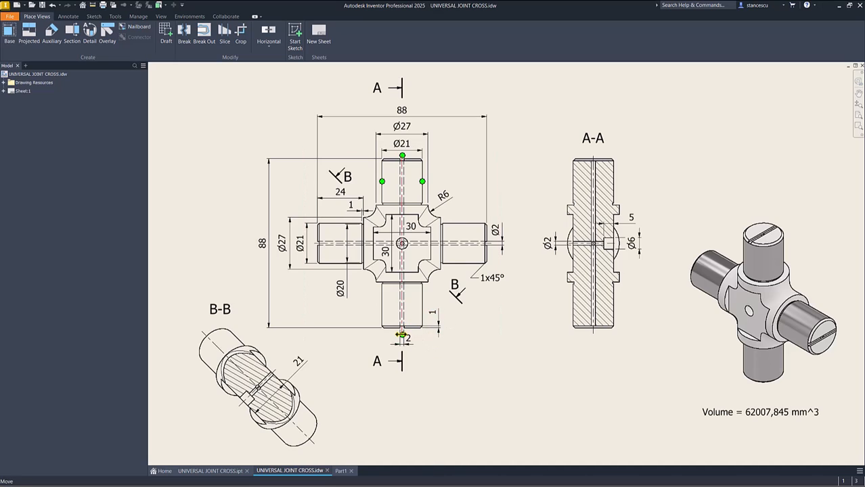
scroll(398, 331, up, 5)
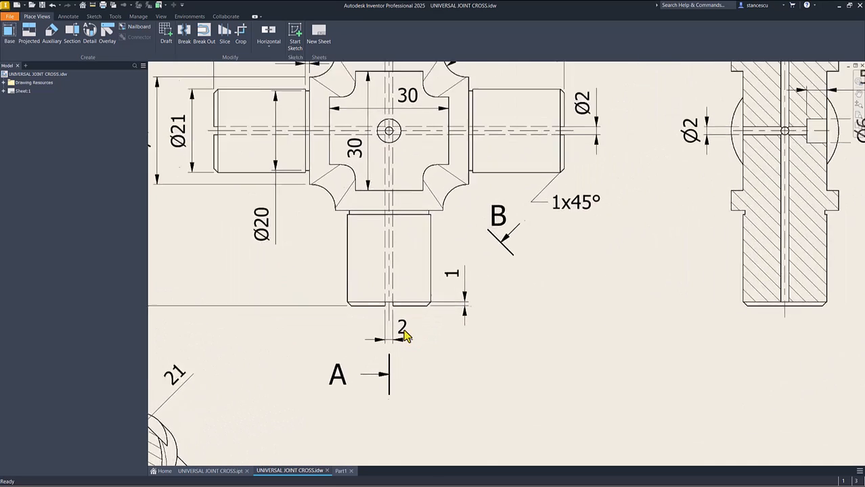
scroll(387, 338, up, 1)
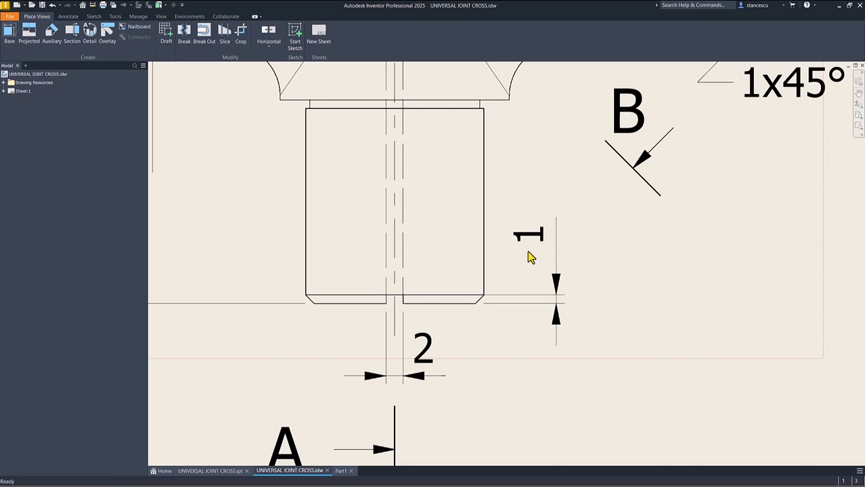
key(F6)
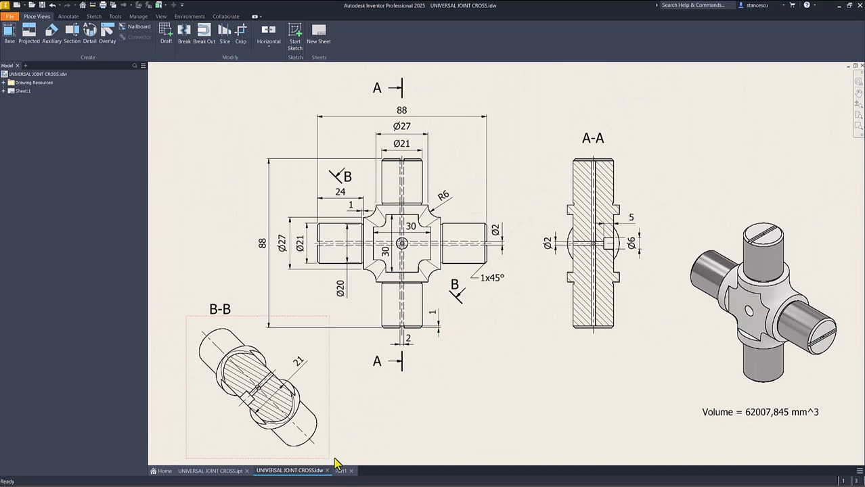
click(342, 473)
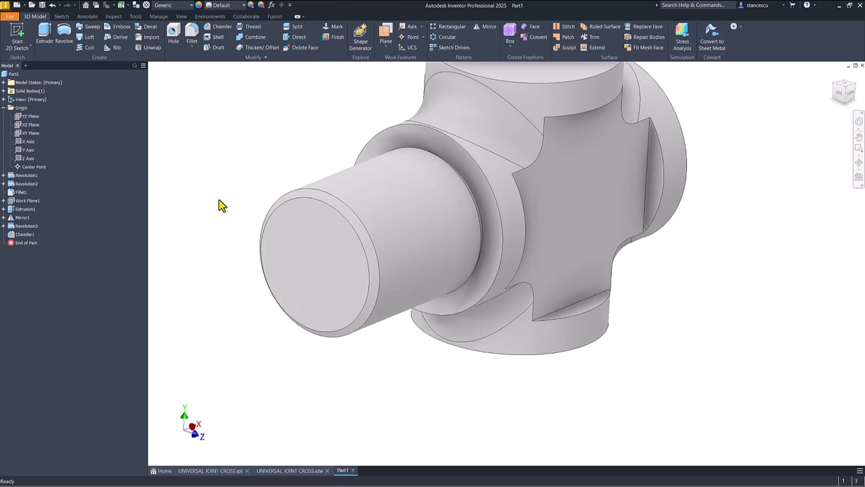
Step: Start a sketch on the journal's flat end face and project the hub's outer circular edge into it
click(319, 265)
click(379, 262)
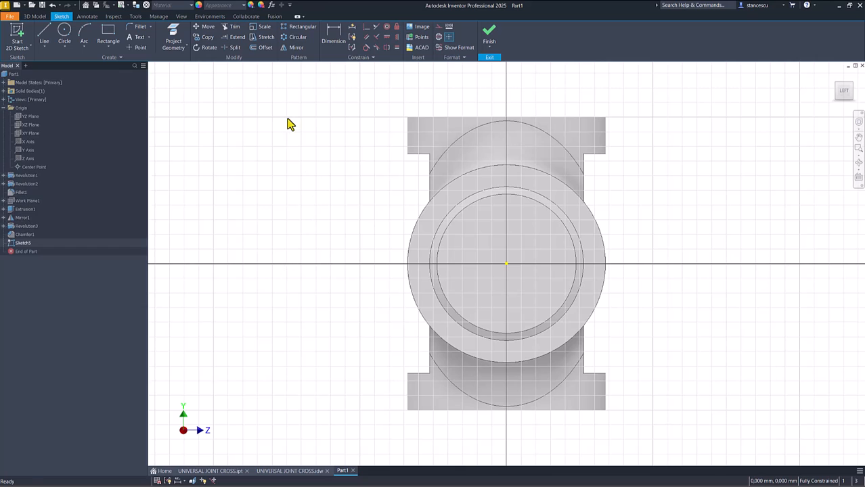
click(173, 37)
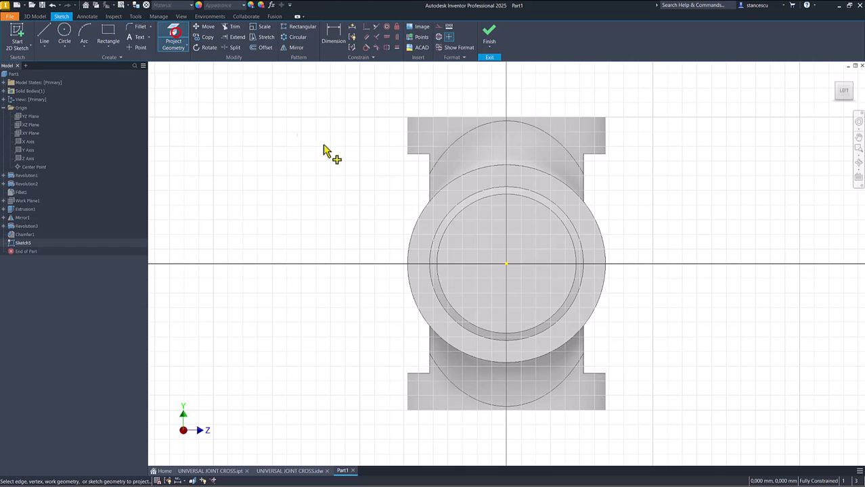
click(446, 188)
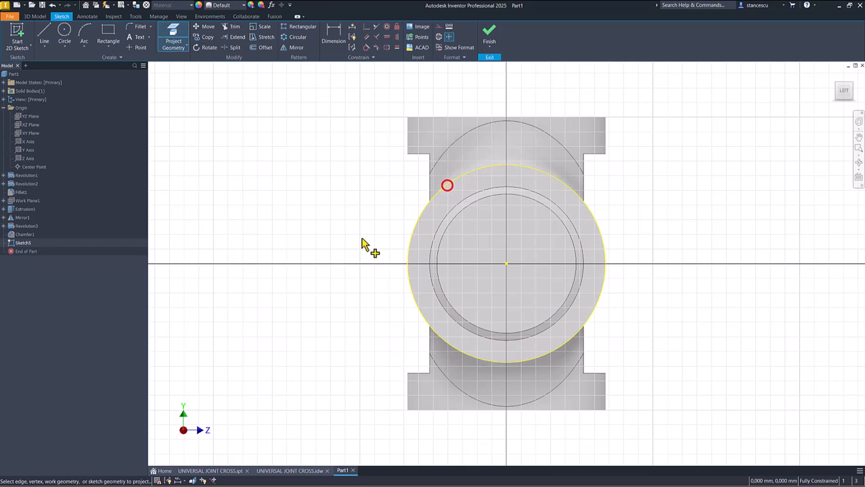
Step: Draw a horizontal rectangle about 26 mm by 7 mm across the journal end, with its corners on the projected circle
click(108, 34)
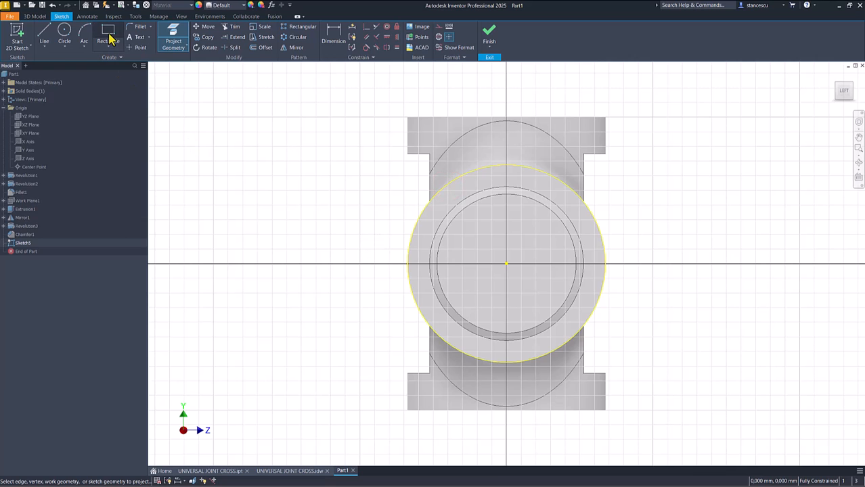
click(411, 241)
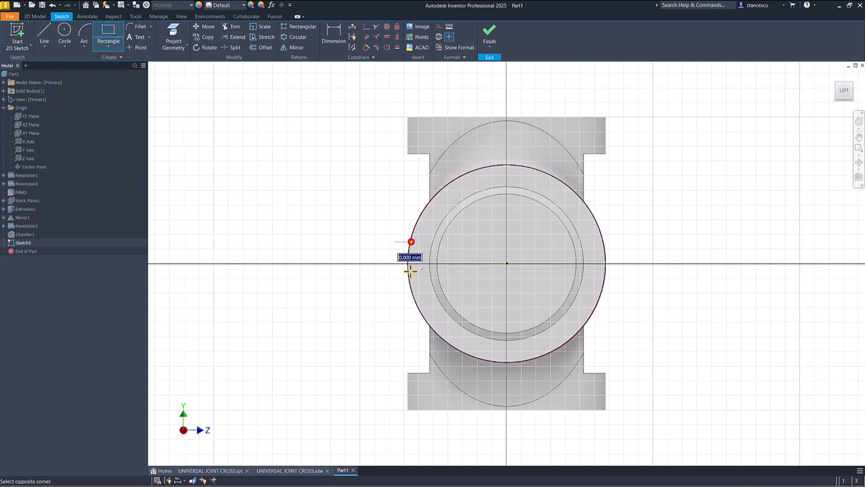
click(599, 291)
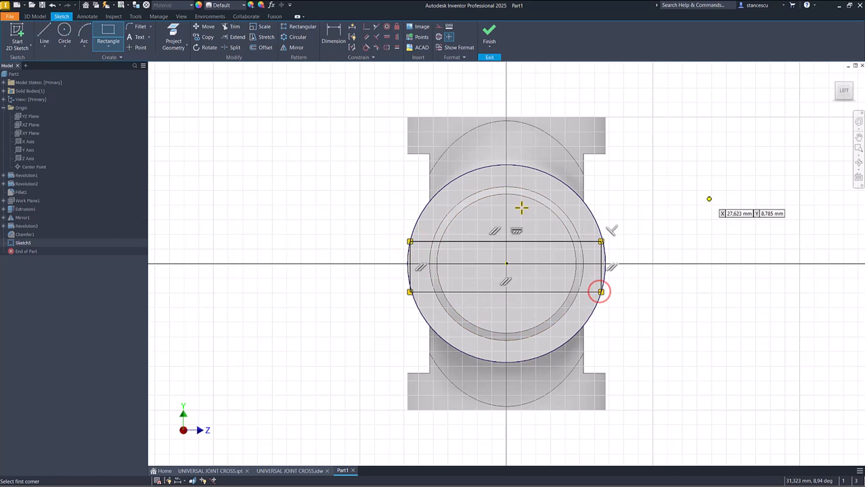
Step: Draw a diagonal line between opposite corners of the slot rectangle and convert it to construction geometry
key(equal)
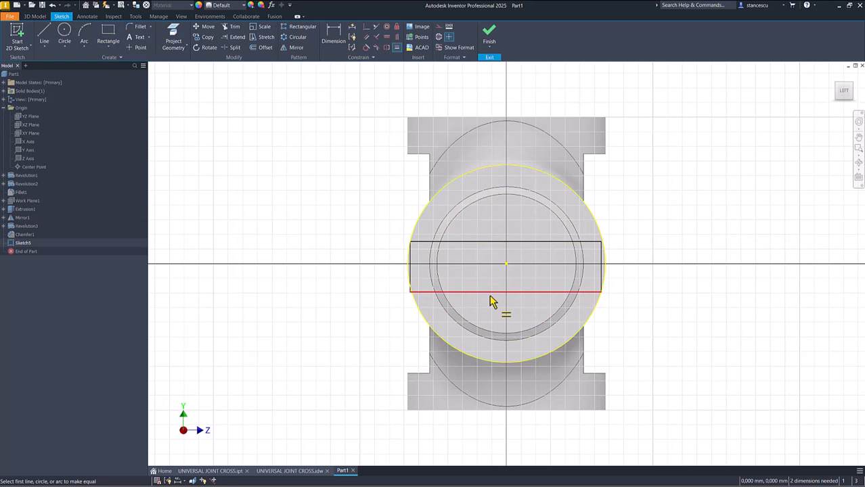
click(44, 32)
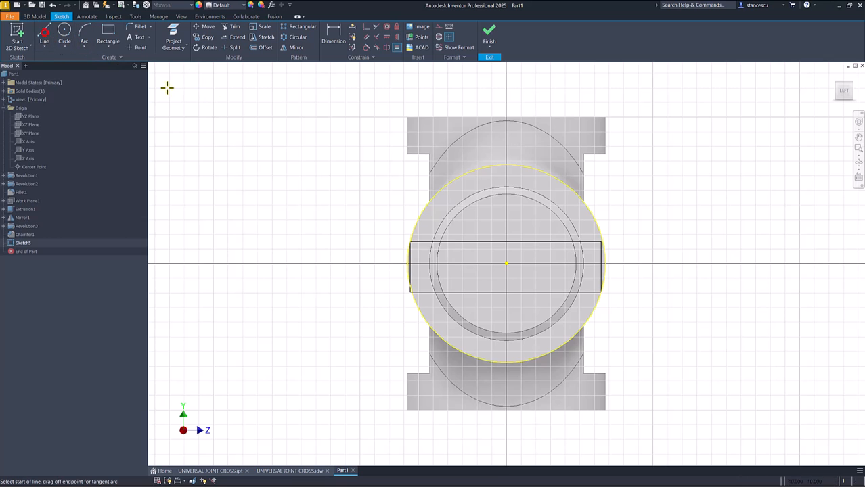
click(409, 241)
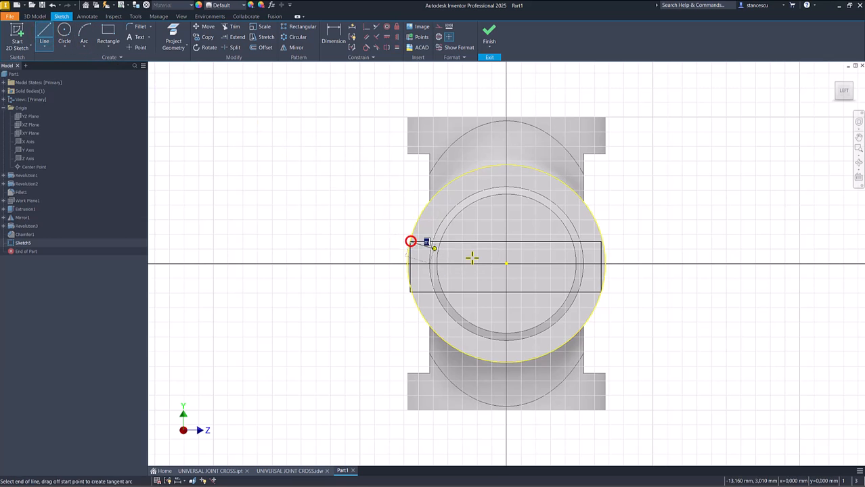
click(600, 291)
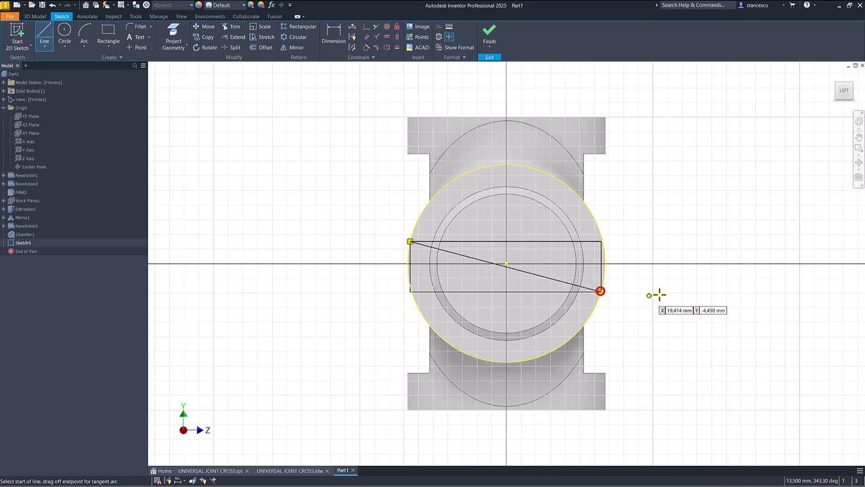
key(Escape)
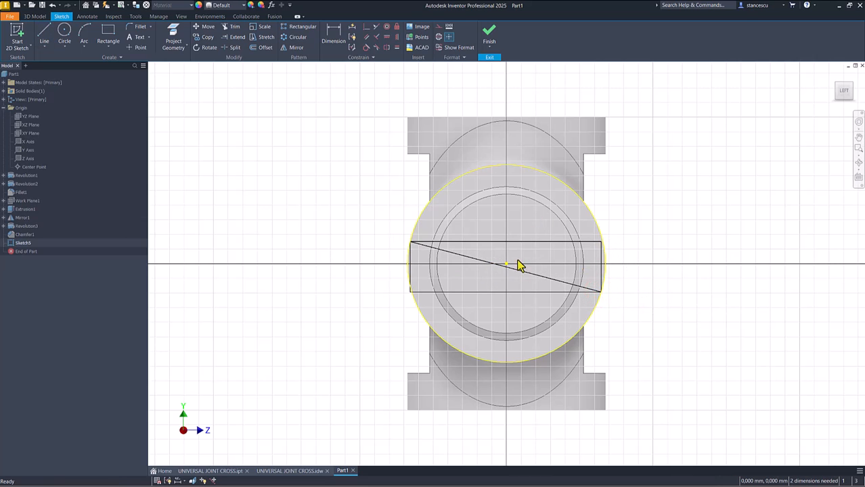
click(535, 279)
right_click(640, 200)
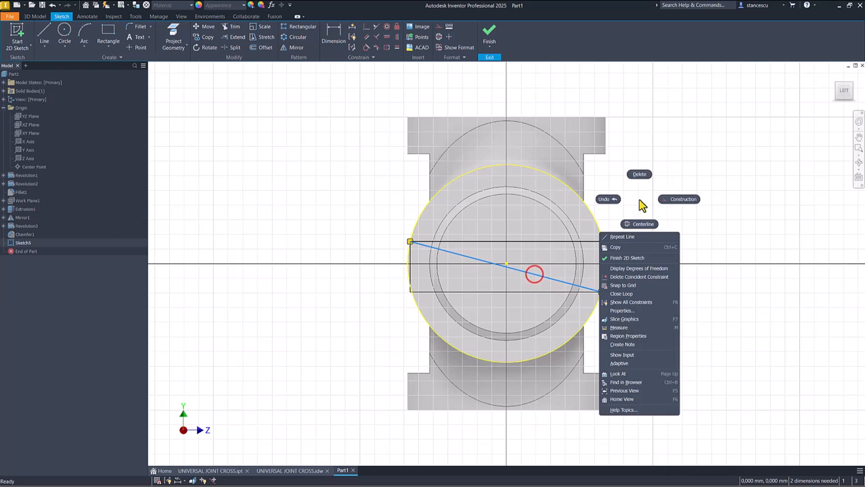
click(676, 202)
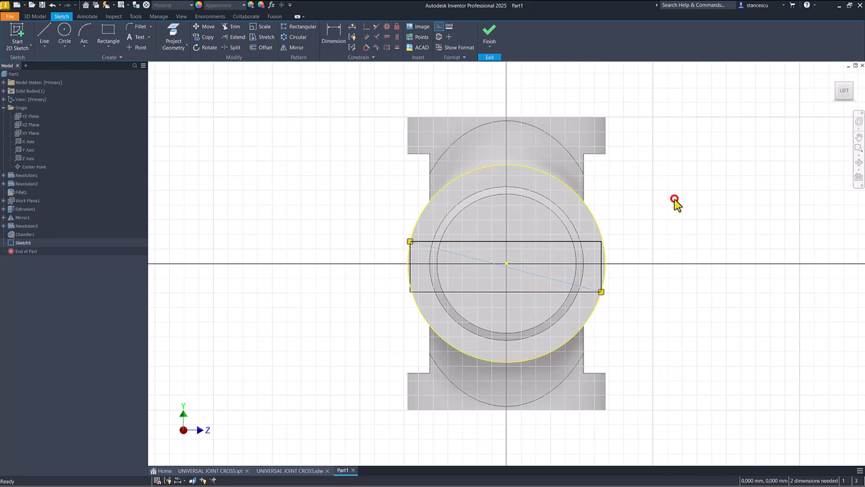
click(340, 173)
Step: Constrain the construction diagonal's midpoint coincident with the centre point of the journal end
click(364, 27)
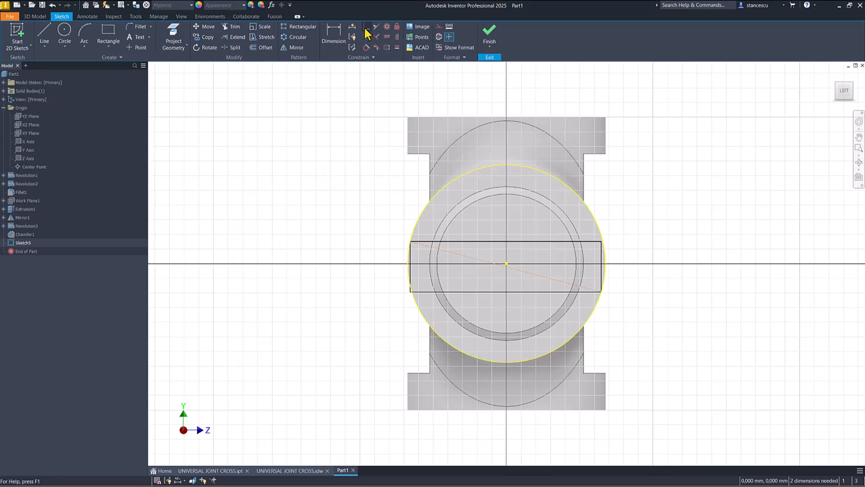
click(506, 268)
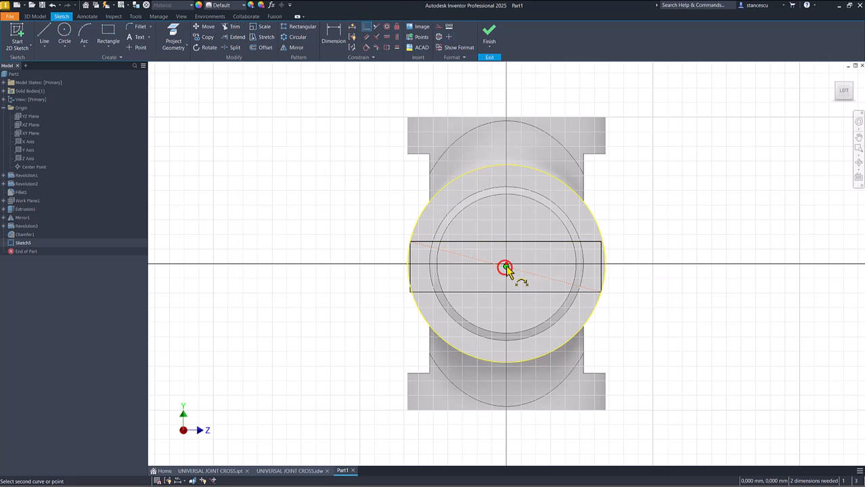
click(506, 265)
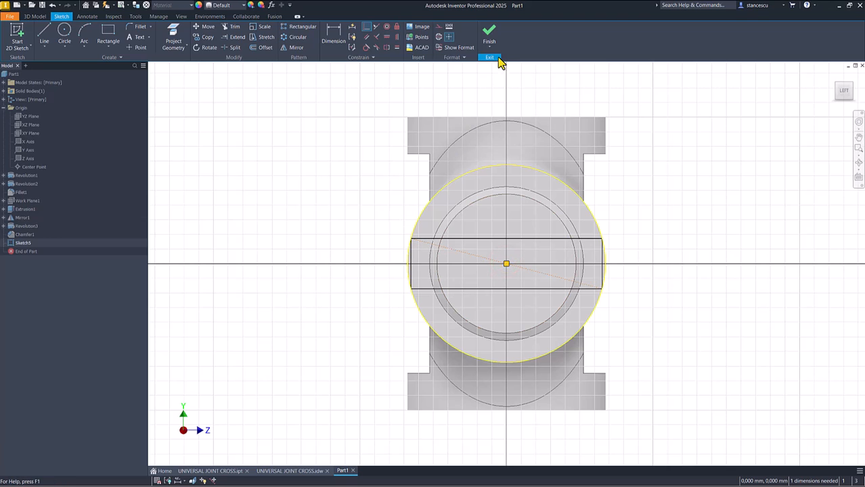
Step: Dimension the slot rectangle's width between its long sides as 2 mm and finish the sketch
click(336, 34)
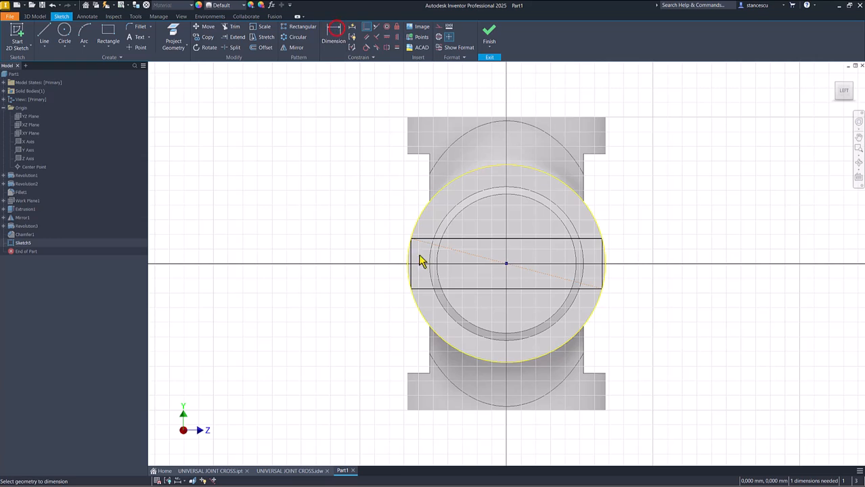
click(427, 241)
click(418, 289)
click(381, 283)
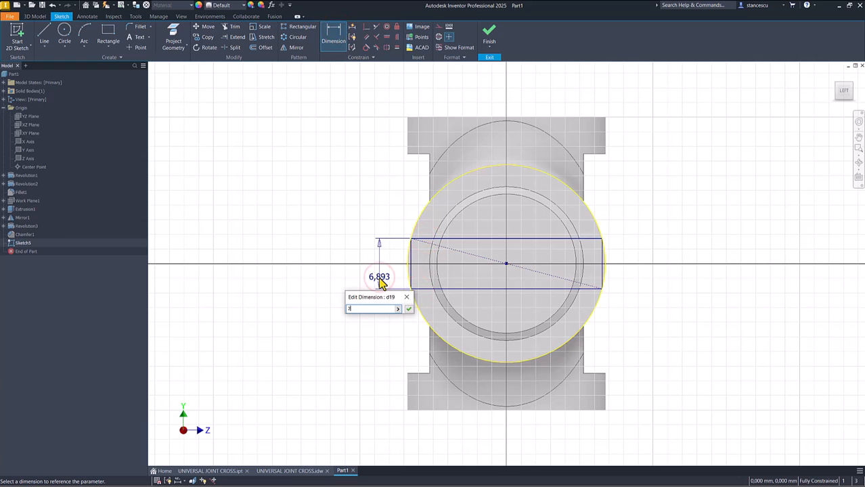
key(Return)
click(488, 31)
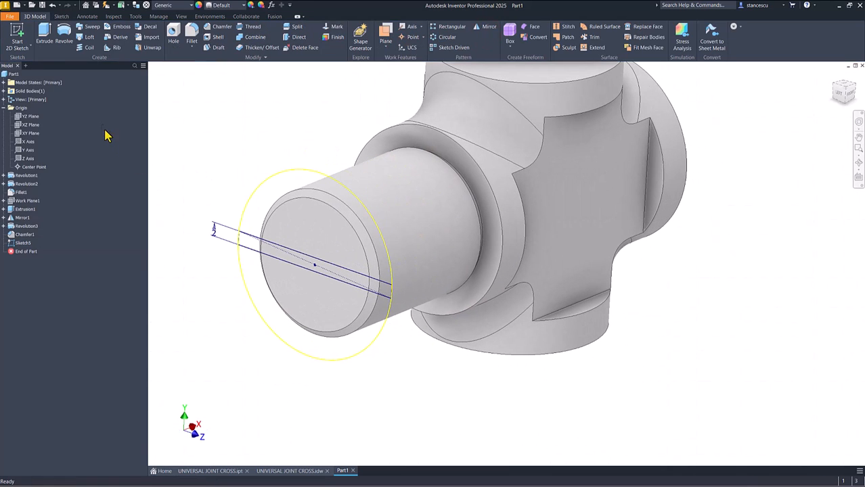
Step: Extrude the slot rectangle as a cut 1 mm deep into the journal's end face
click(44, 34)
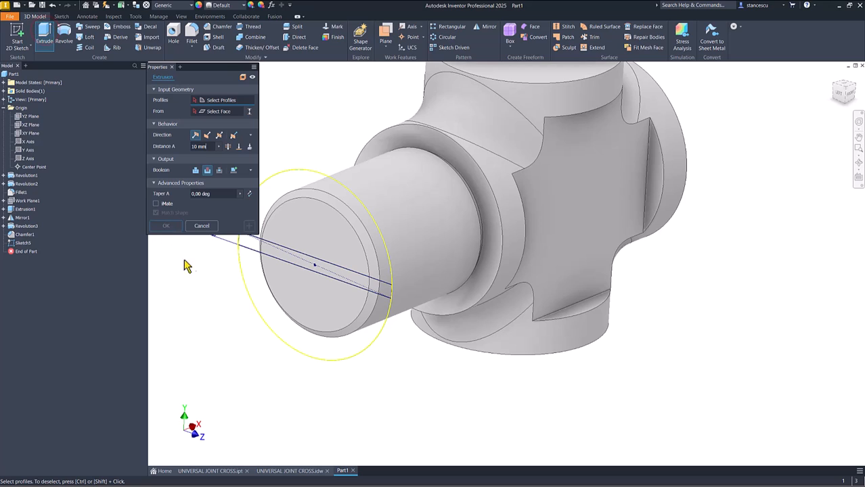
click(254, 251)
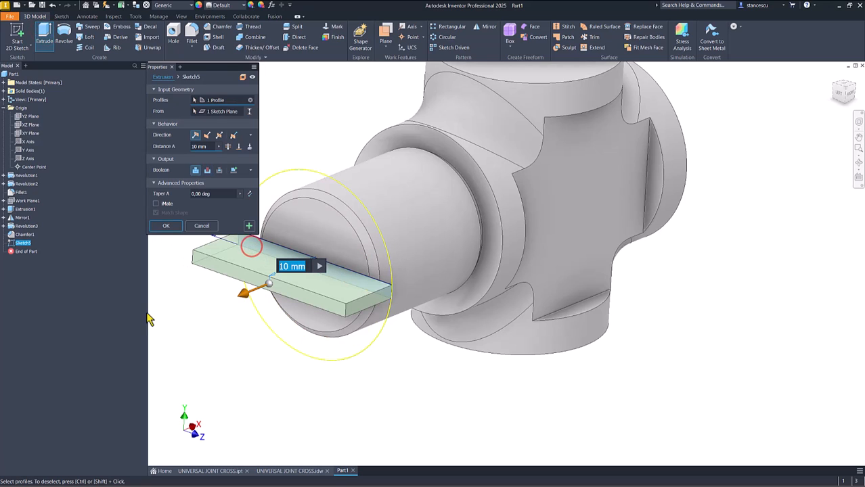
click(207, 170)
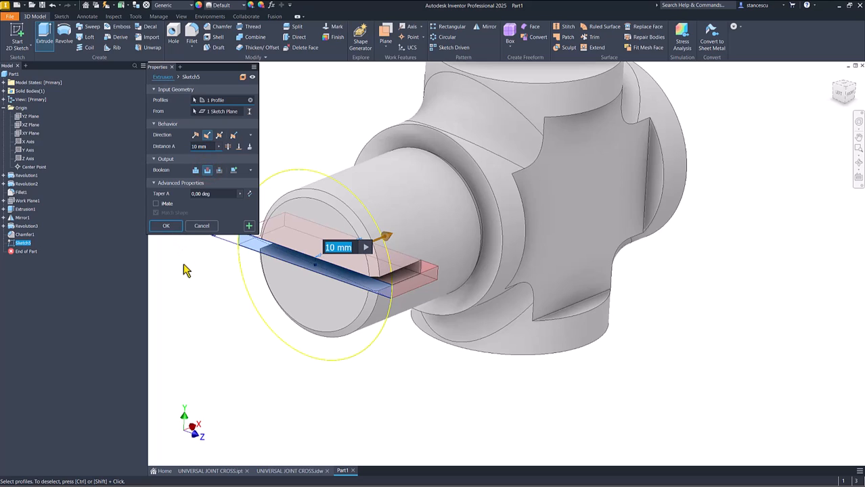
text(1)
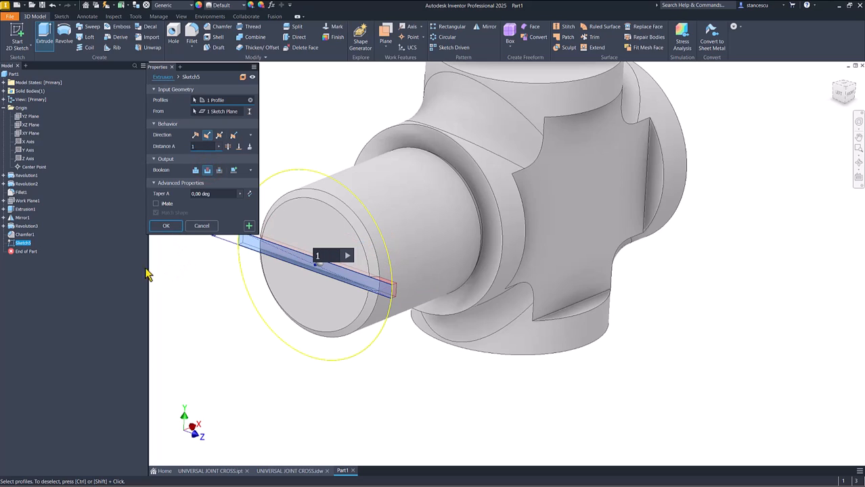
click(171, 229)
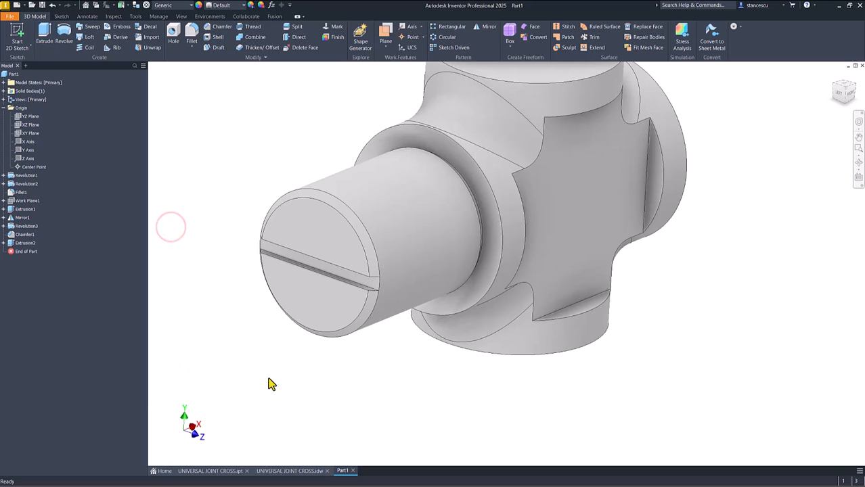
Step: Circular-pattern the journal revolution, its chamfer and its end slot about the Z axis with 4 occurrences over 360 degrees
key(F6)
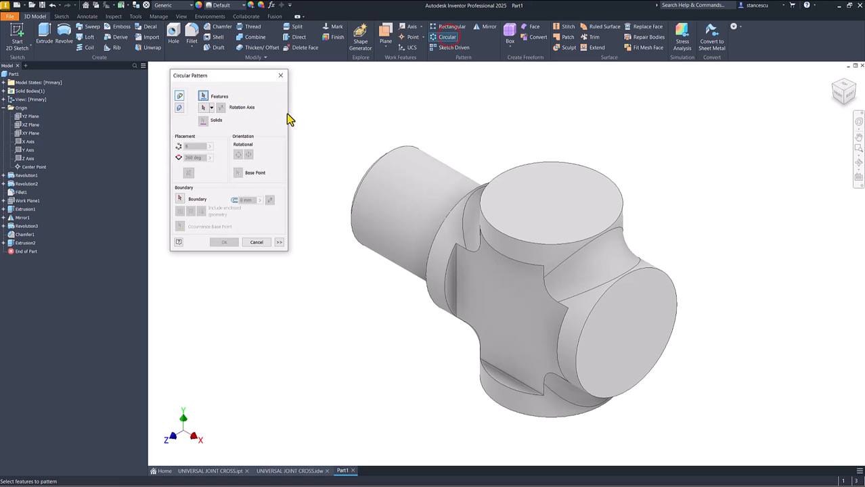
click(24, 227)
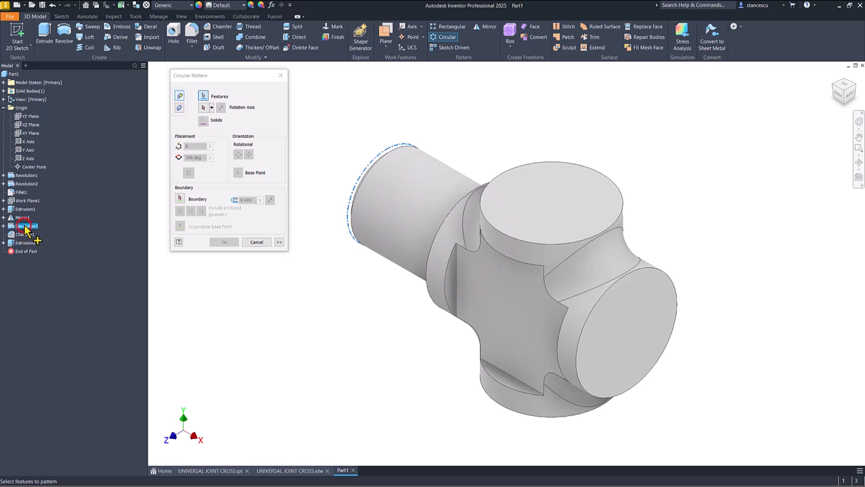
ctrl+click(25, 234)
ctrl+click(25, 243)
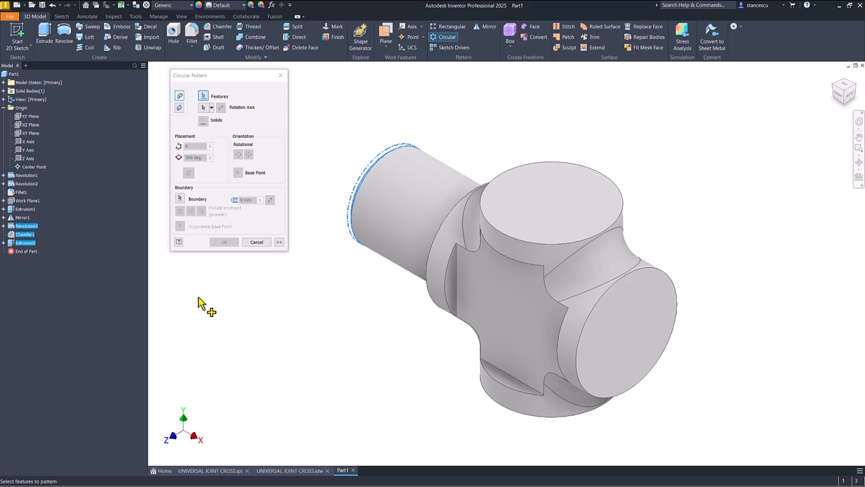
click(203, 108)
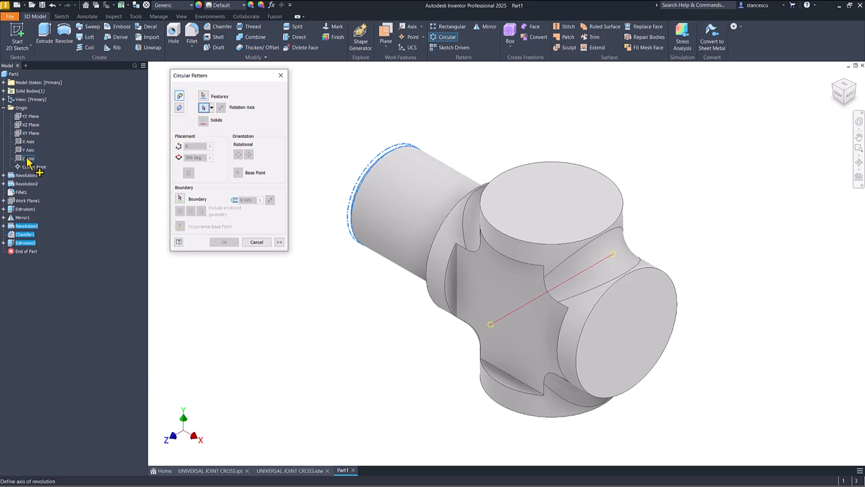
click(27, 159)
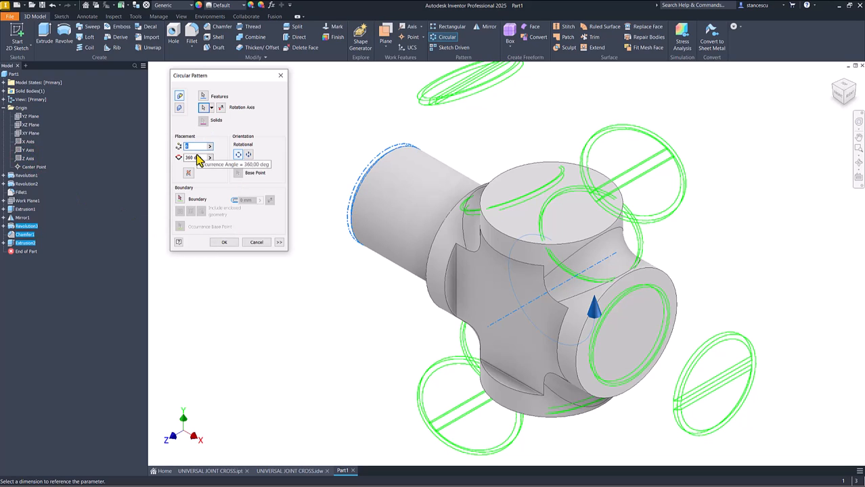
text(4)
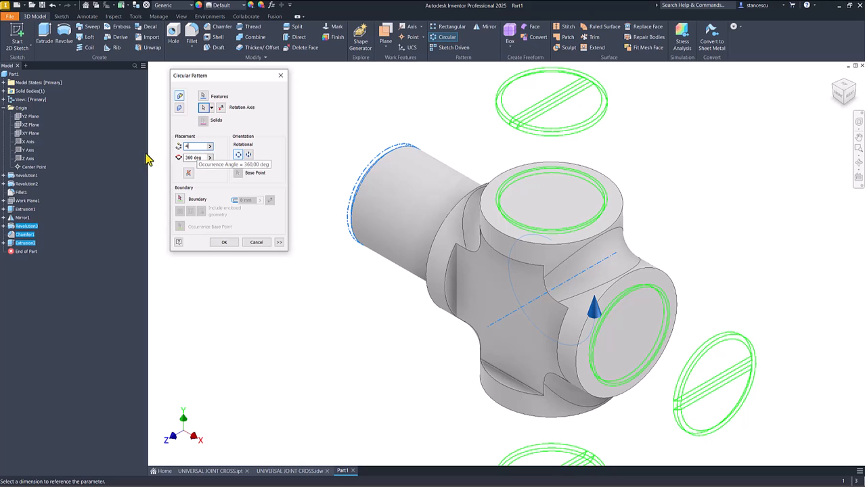
click(224, 242)
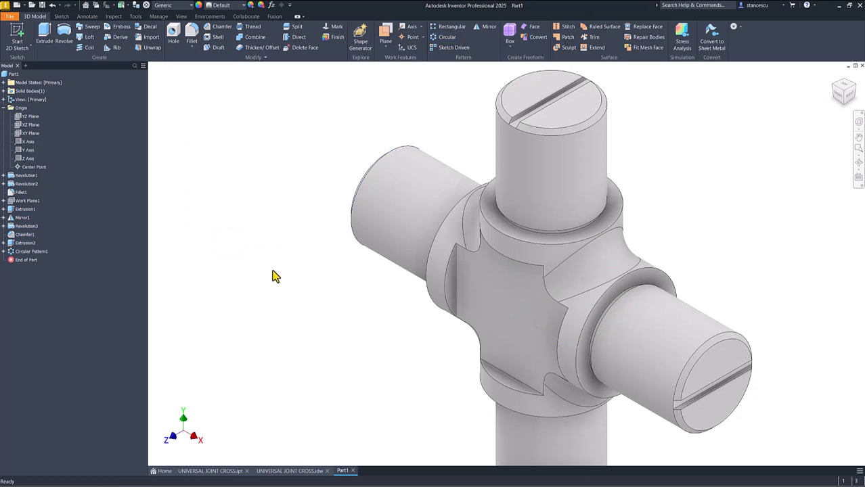
key(F6)
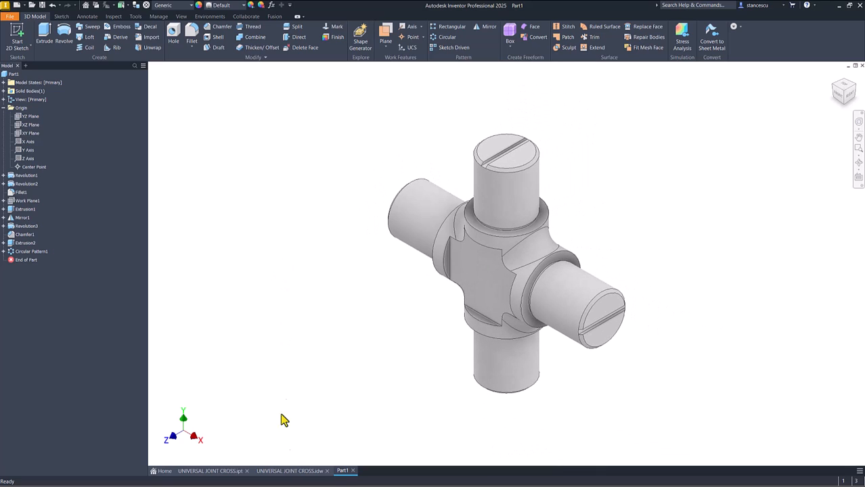
Step: Check the central hole in the UNIVERSAL JOINT CROSS.idw drawing, then create a sketch on Part1's flat front face with the origin's center point projected
click(288, 470)
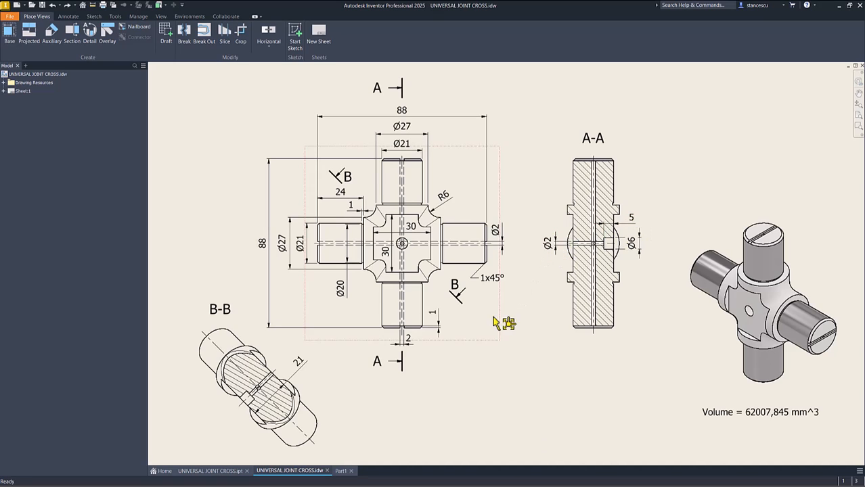
click(341, 470)
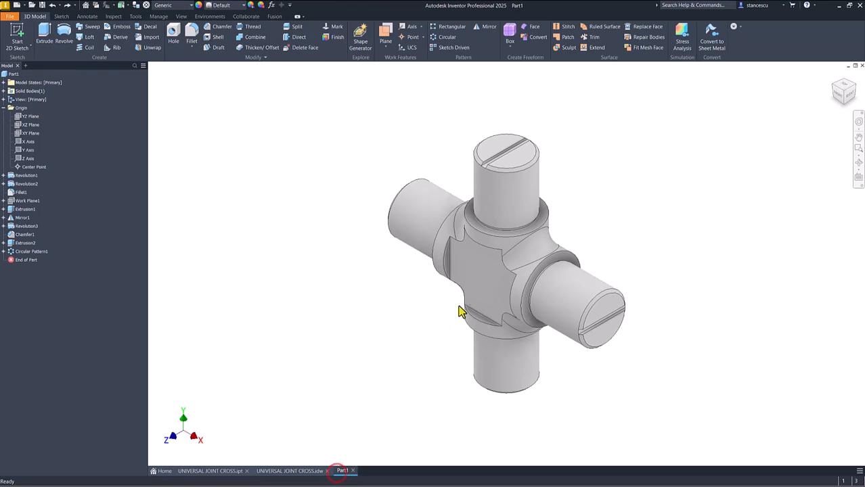
click(477, 280)
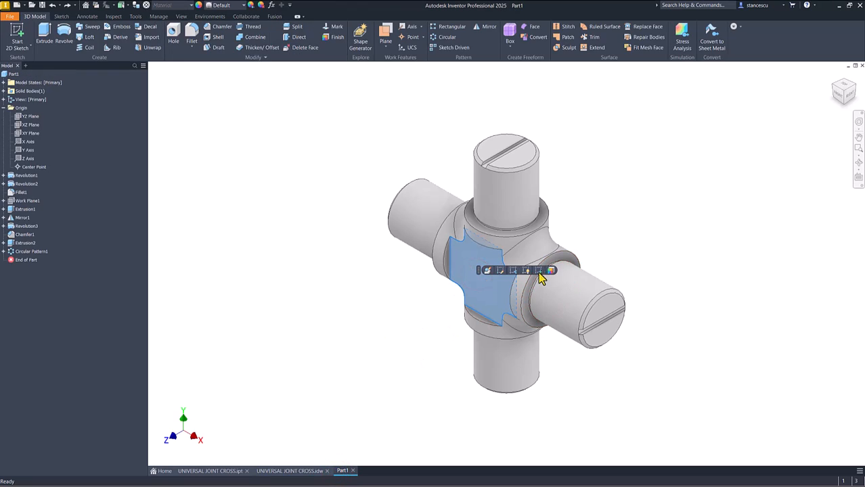
key(s)
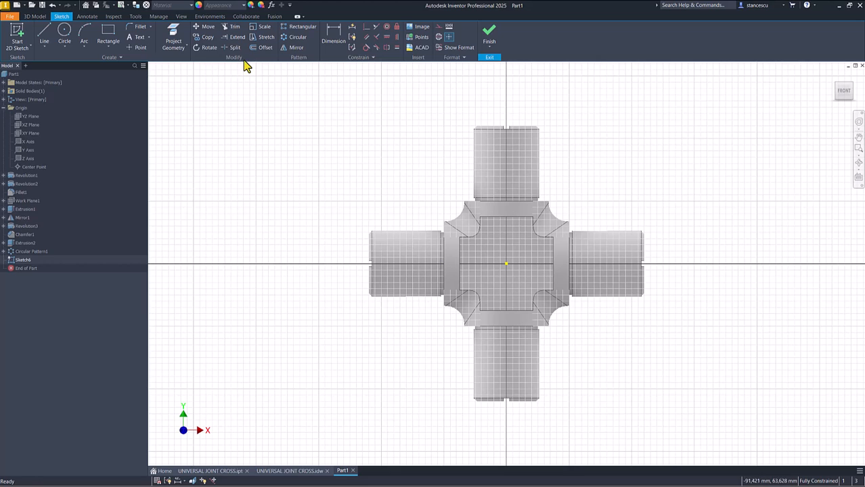
click(173, 37)
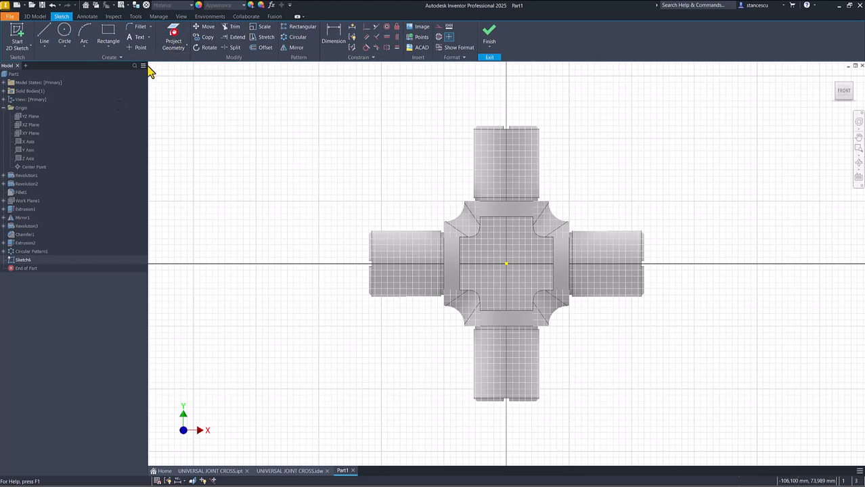
click(29, 168)
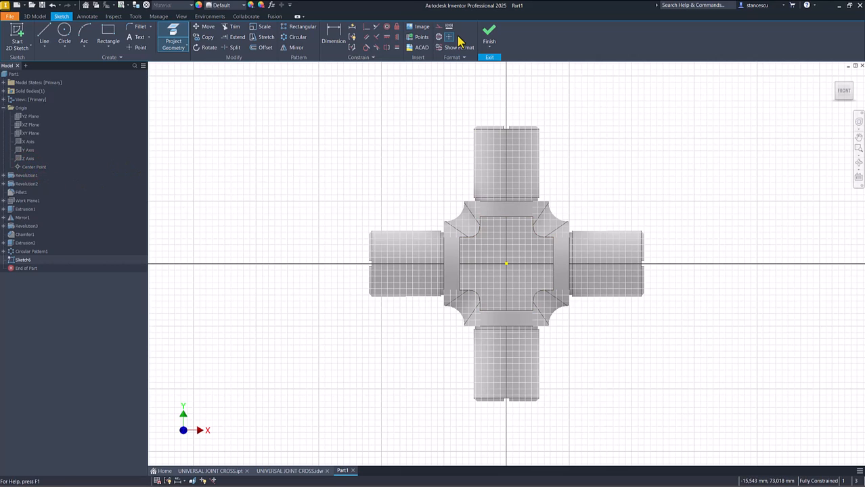
click(489, 34)
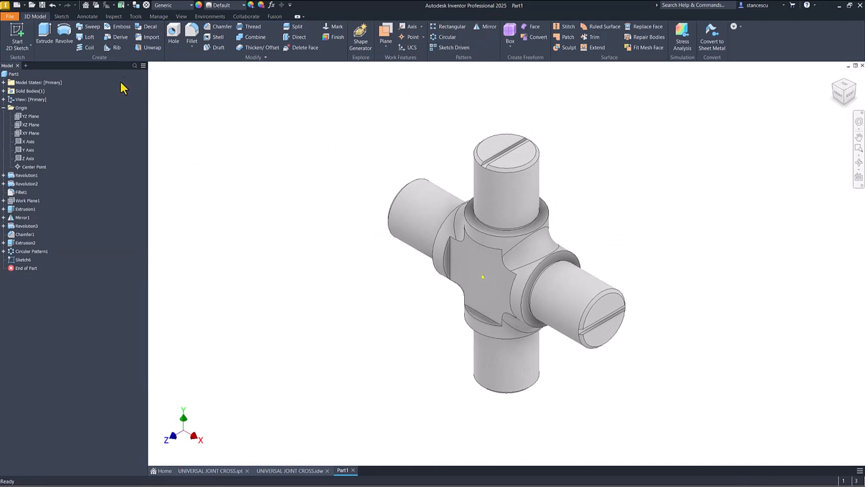
Step: Create a counterbored 2 mm through-all hole at the projected center point, with a counterbore 6 mm in diameter and 5 mm deep
click(174, 37)
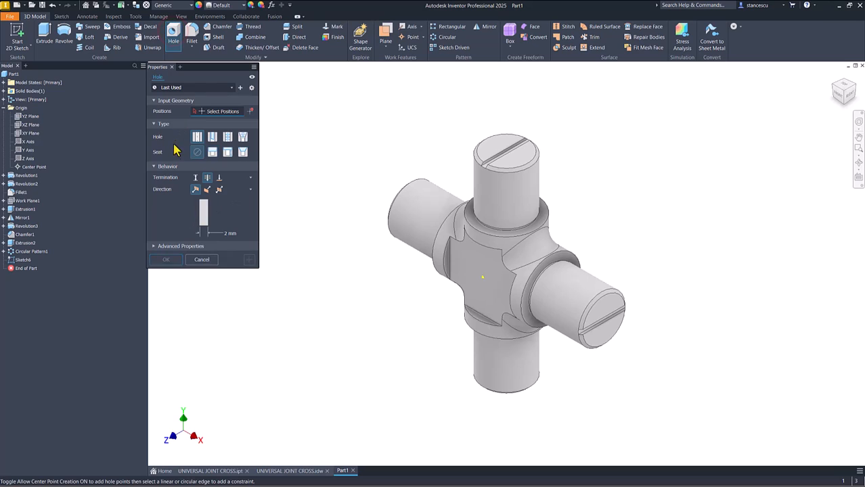
click(212, 153)
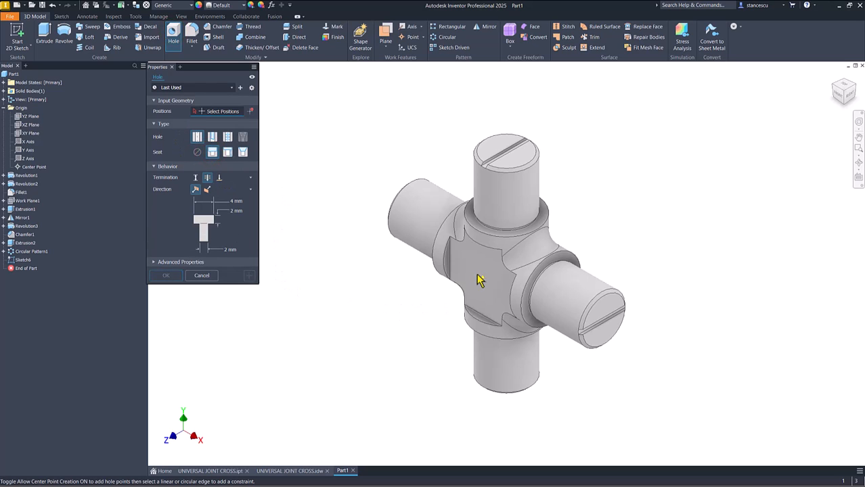
click(482, 278)
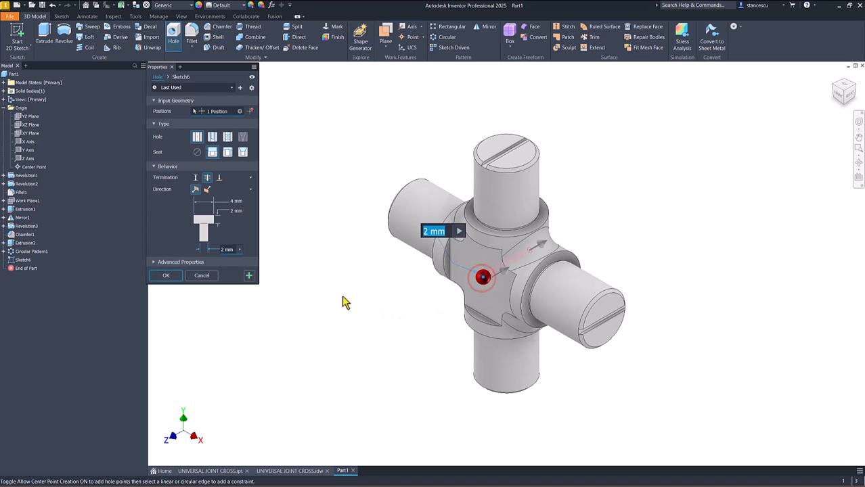
click(233, 201)
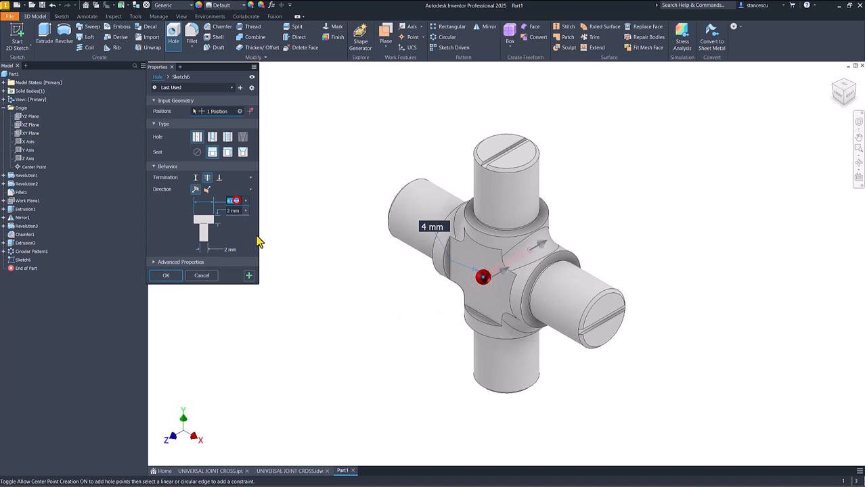
text(6)
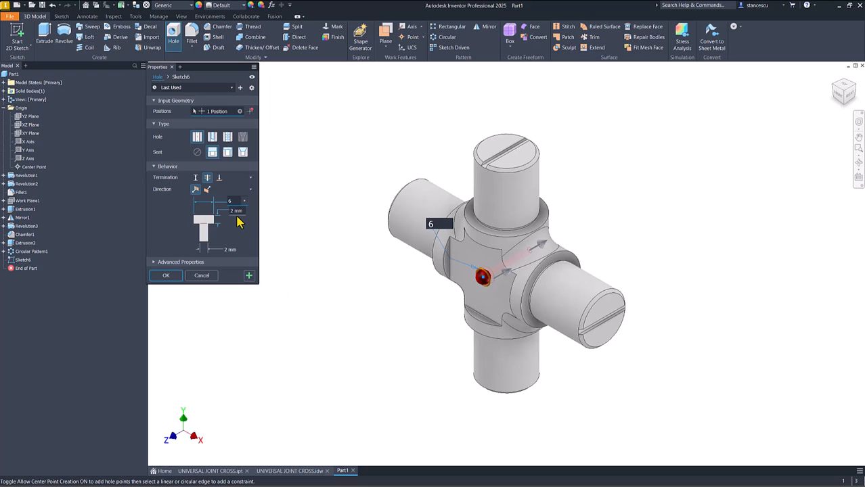
click(235, 212)
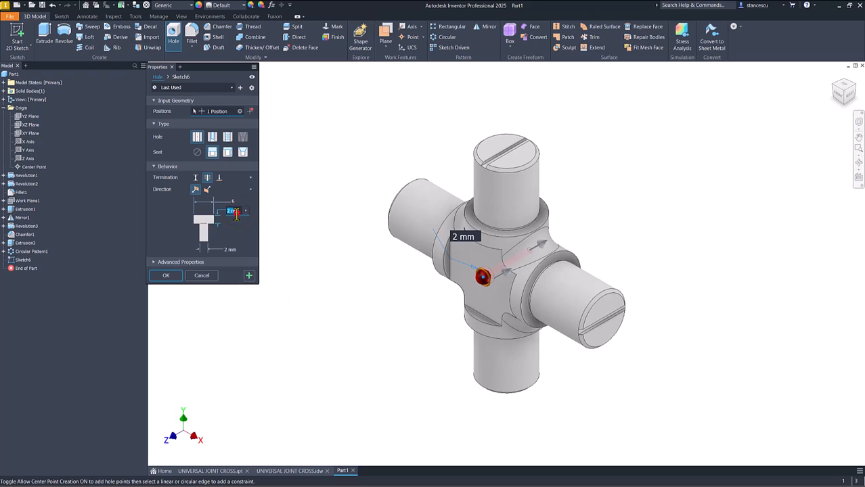
text(5)
click(224, 249)
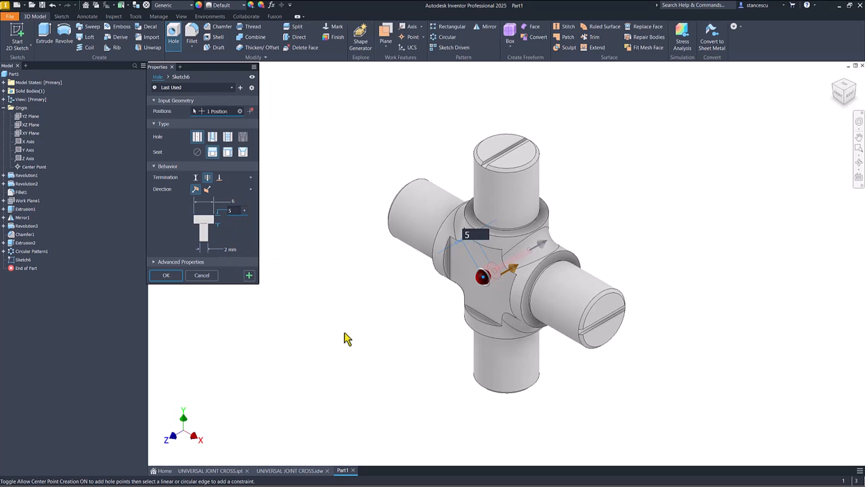
click(166, 277)
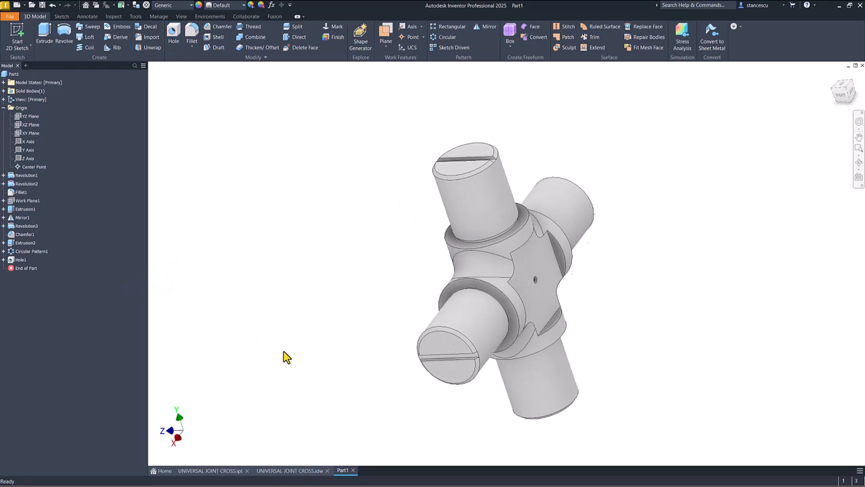
key(F6)
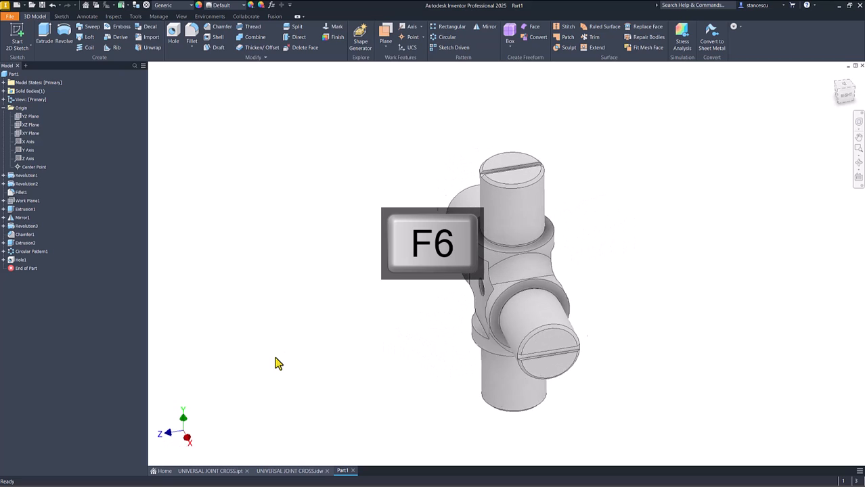
Step: Check the journal holes in UNIVERSAL JOINT CROSS.idw and add a simple 2 mm through-all hole in Part1, concentric with the upper journal's end face
click(296, 471)
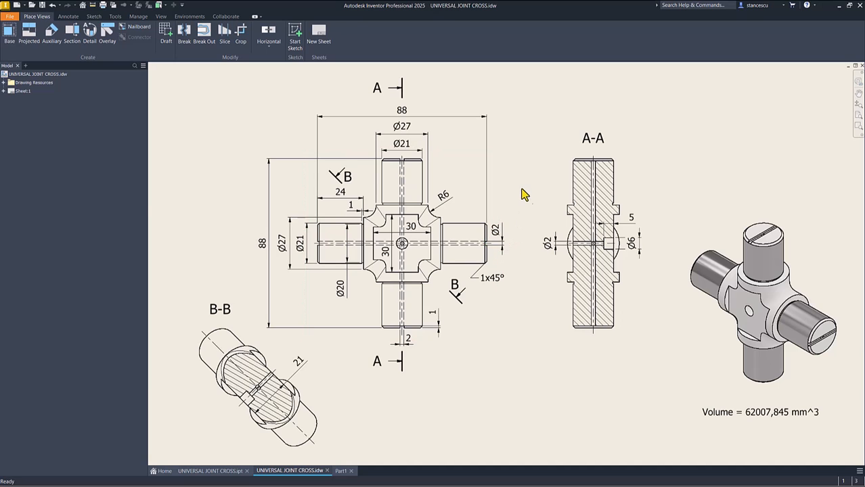
click(340, 469)
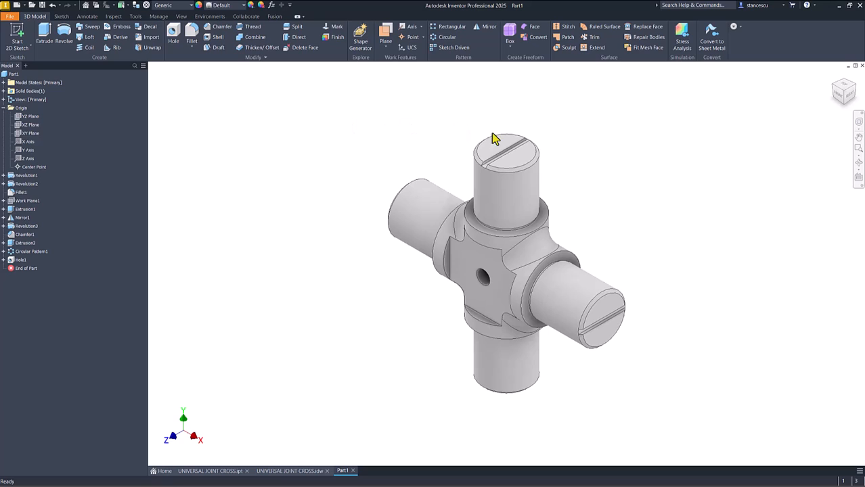
click(173, 47)
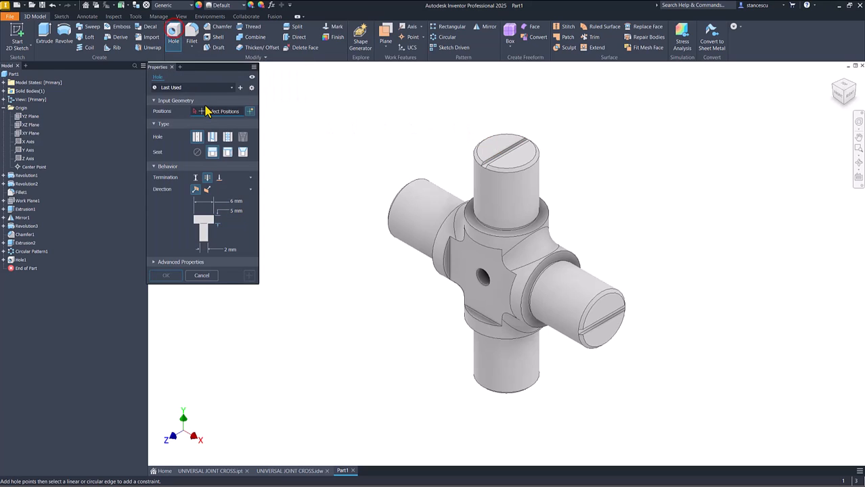
click(496, 144)
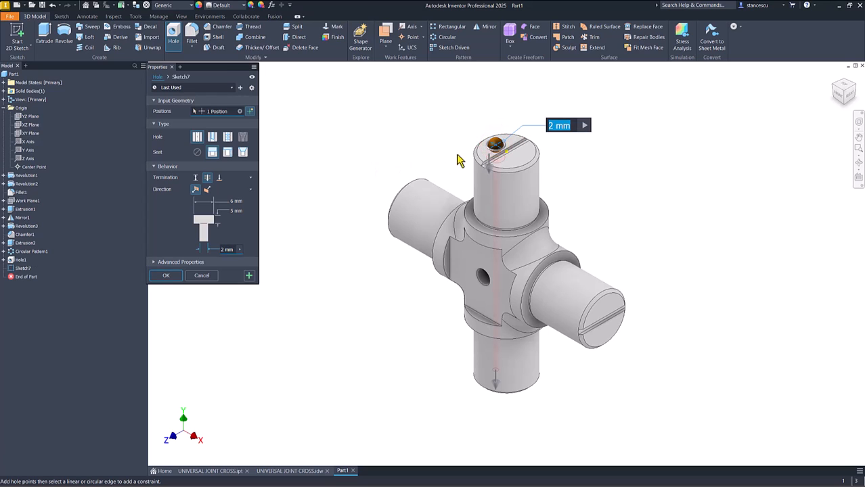
click(478, 157)
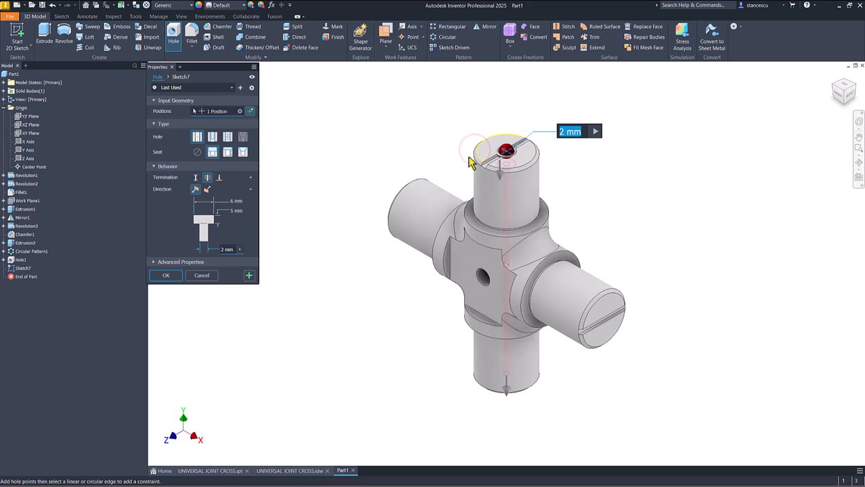
click(197, 153)
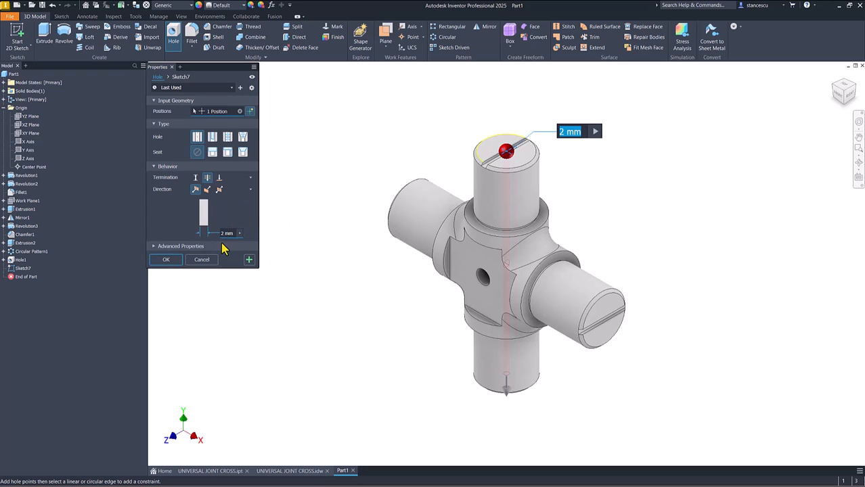
click(165, 260)
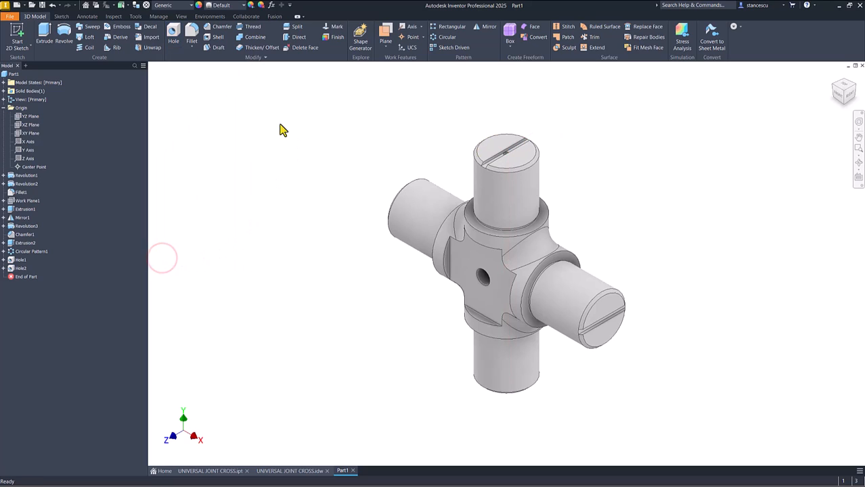
Step: Add a simple 2 mm through-all hole concentric with the front-facing horizontal journal's slotted end face and collapse the Origin folder
click(173, 34)
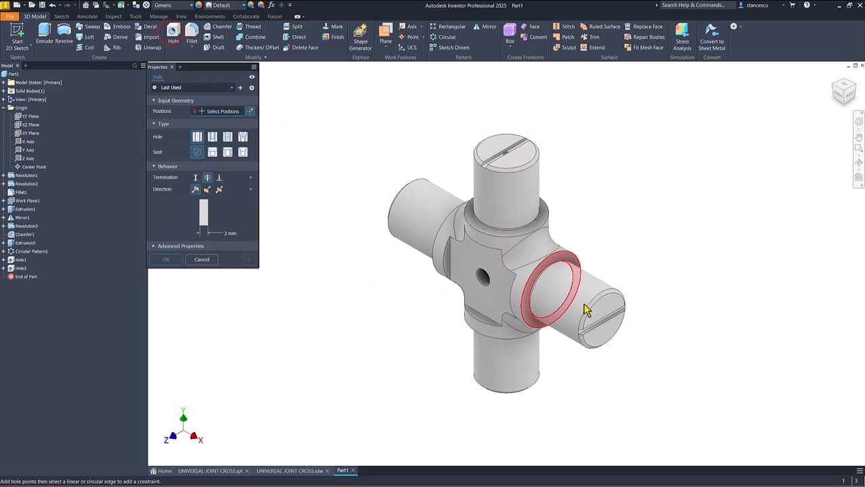
click(614, 312)
click(615, 313)
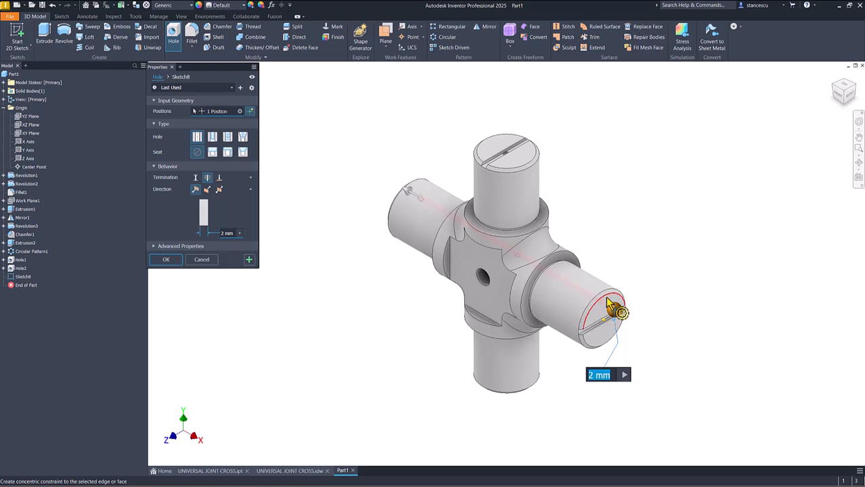
click(614, 307)
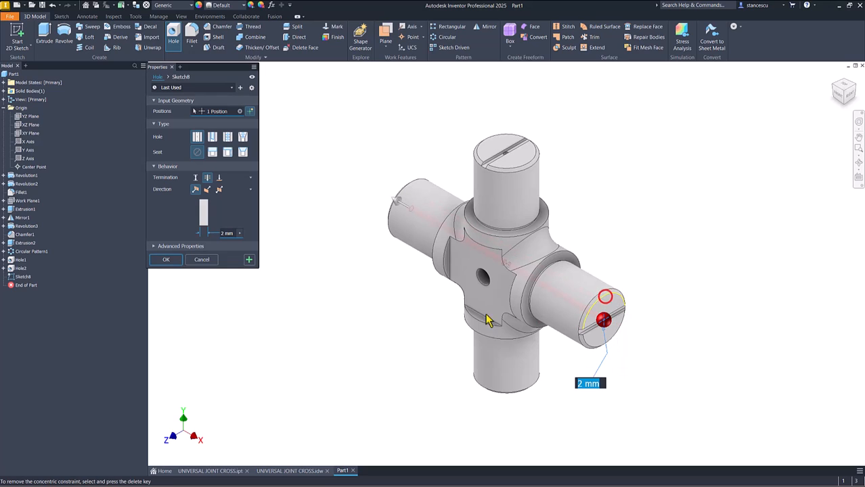
click(164, 262)
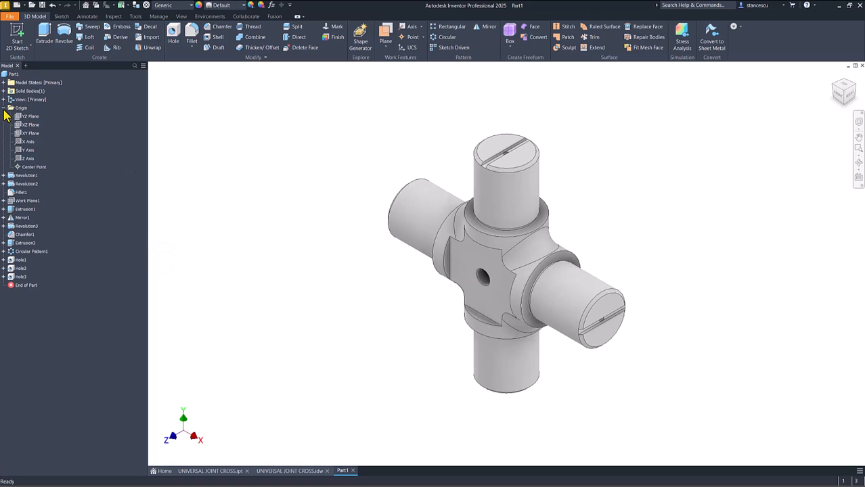
click(3, 107)
click(177, 140)
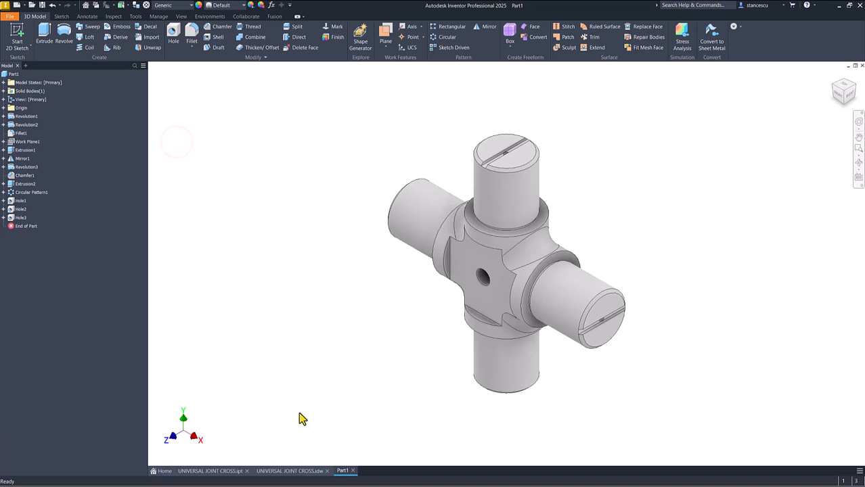
Step: Update the physical properties in Part1's iProperties and copy the volume value with its unit
click(8, 73)
right_click(8, 74)
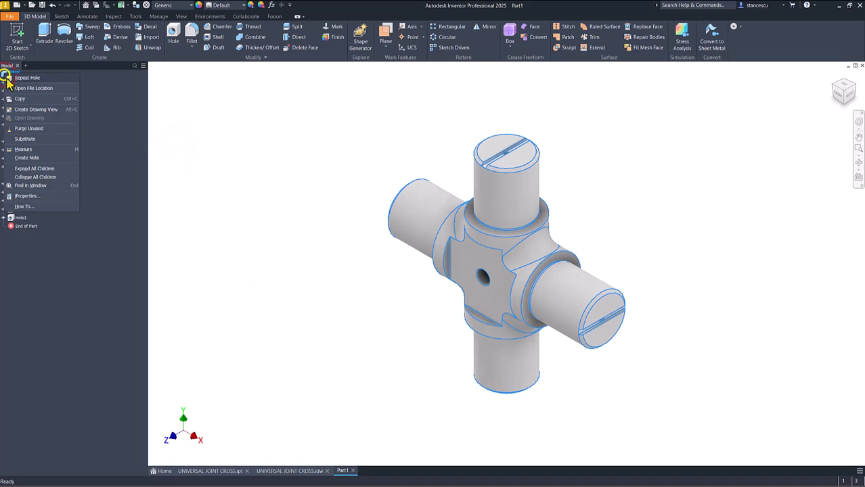
click(33, 196)
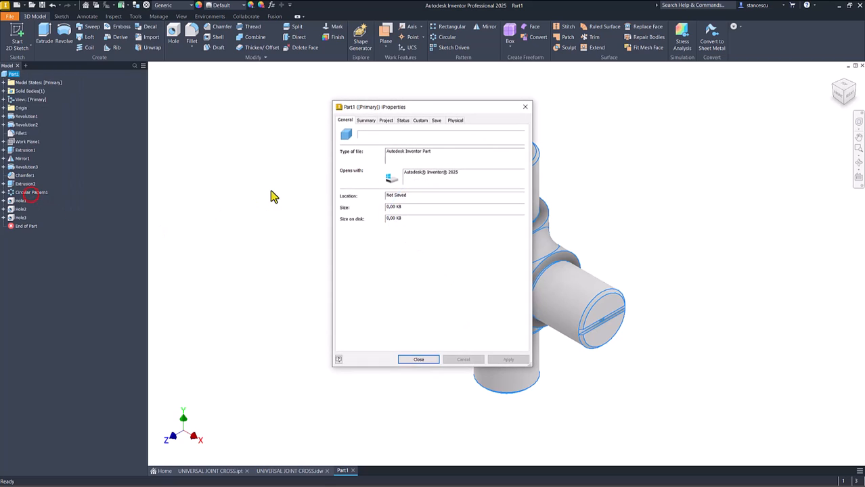
click(457, 121)
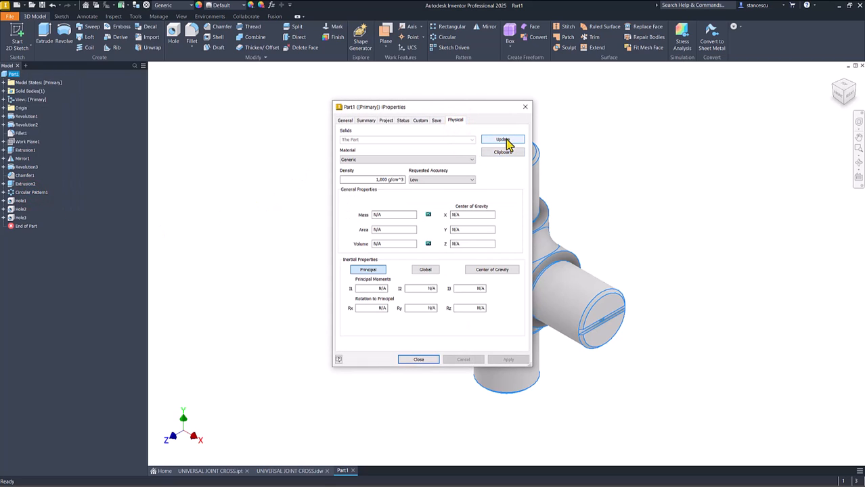
click(505, 140)
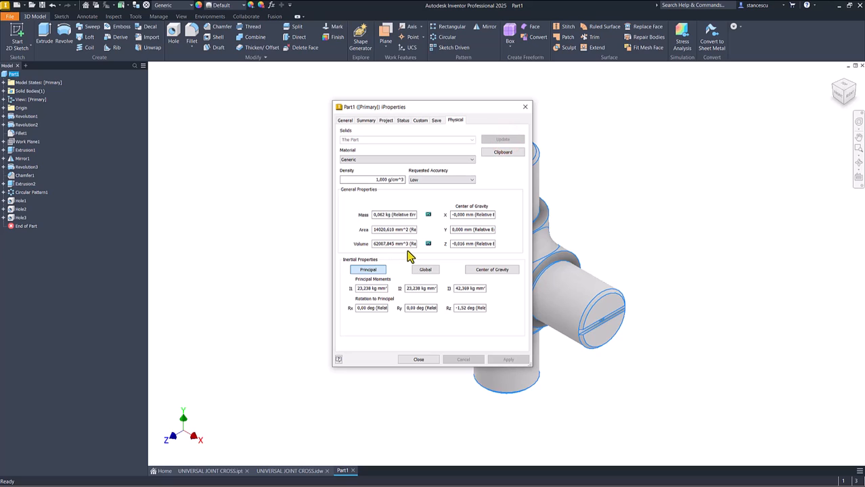
drag(410, 245, 260, 256)
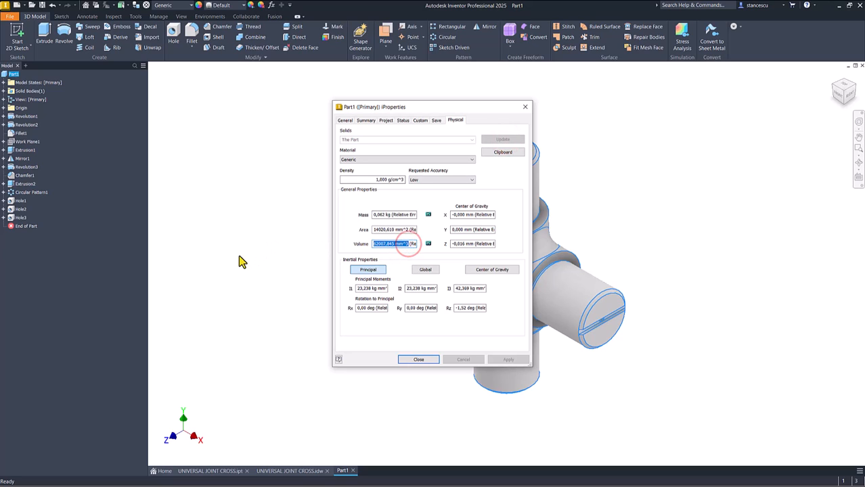
key(ctrl+c)
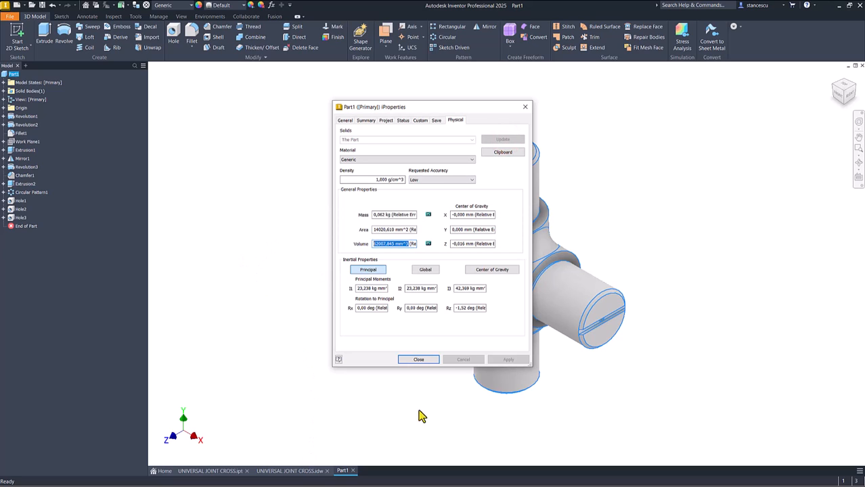
click(420, 360)
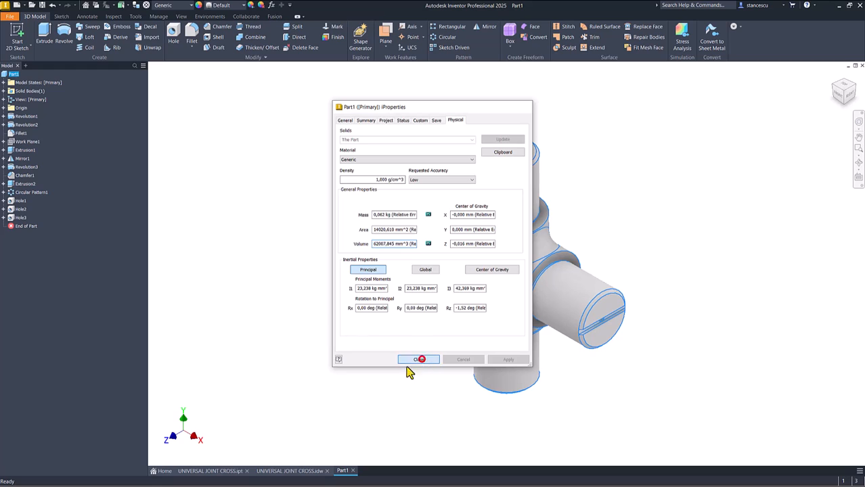
Step: Paste the copied volume as a second line in the Volume note of UNIVERSAL JOINT CROSS.idw to compare the two values
click(308, 469)
click(751, 412)
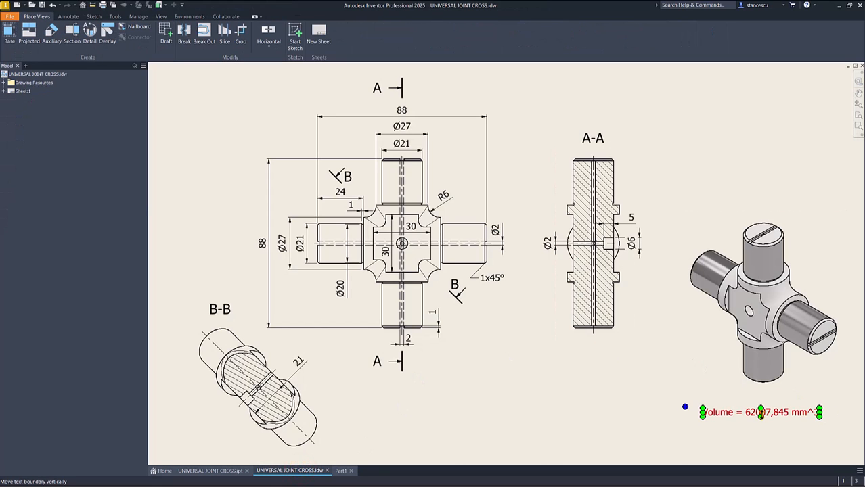
double_click(761, 414)
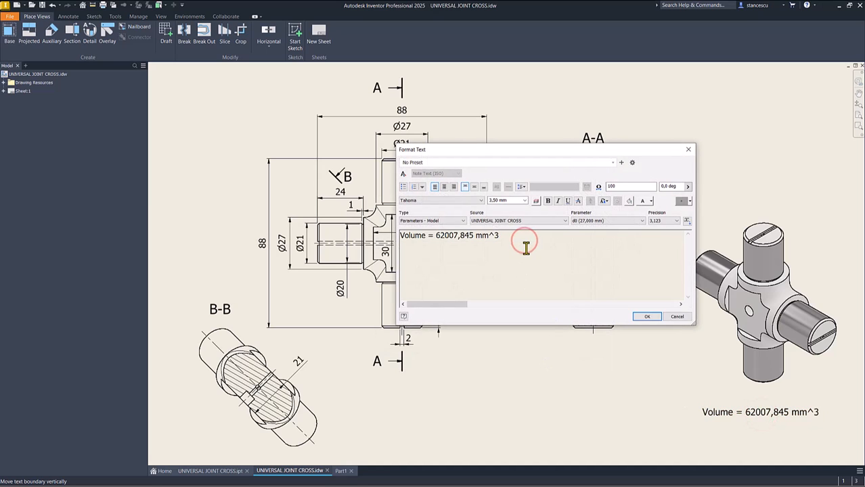
key(Return)
key(ctrl+v)
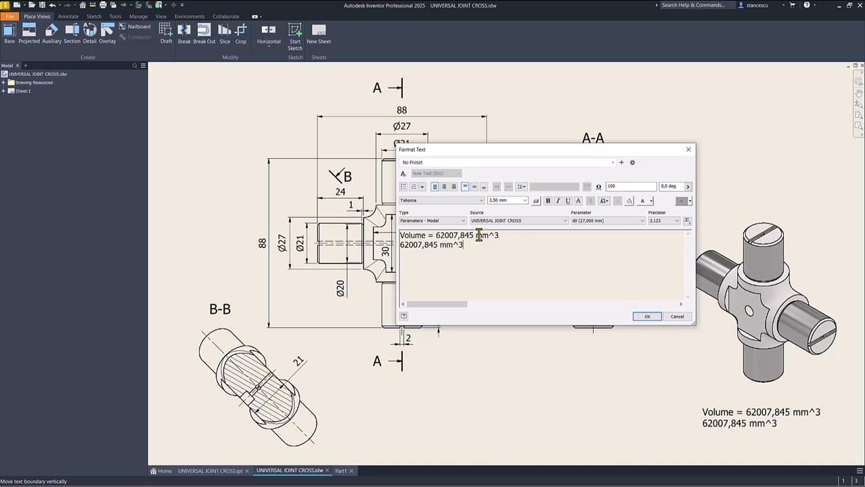
click(650, 318)
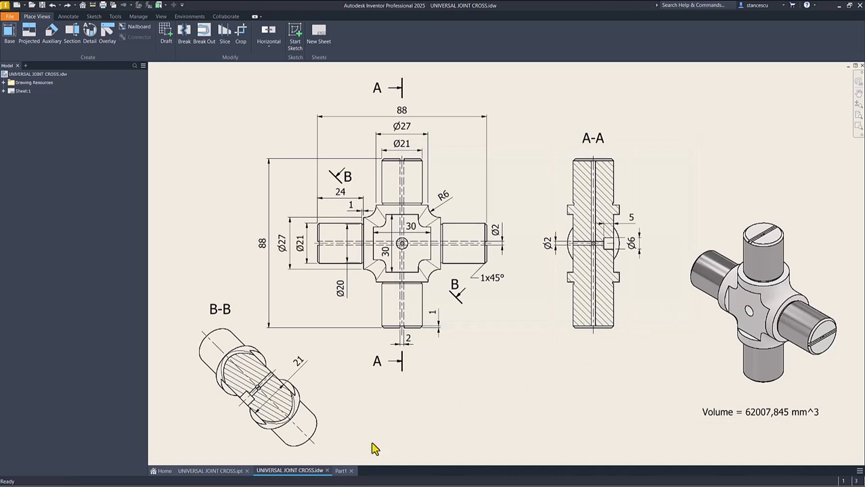
Step: Switch to Part1 and assign the Steel, Wrought material from the Inventor Material Library to the part
click(342, 470)
click(251, 198)
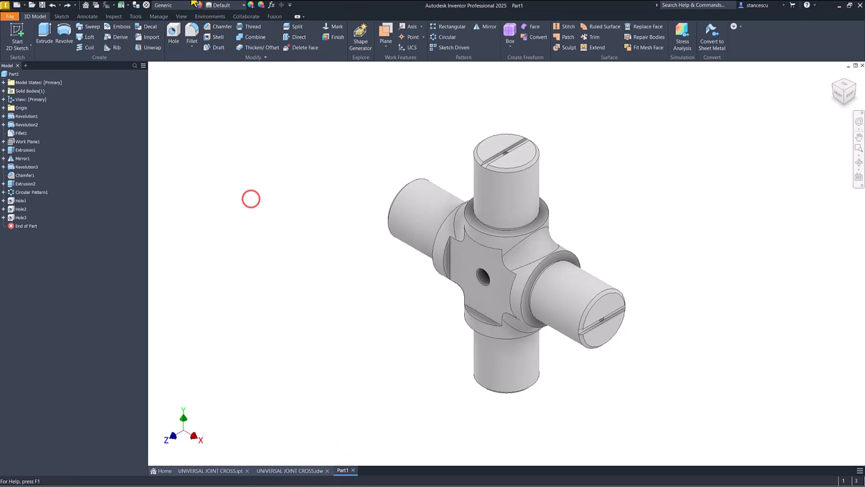
click(192, 5)
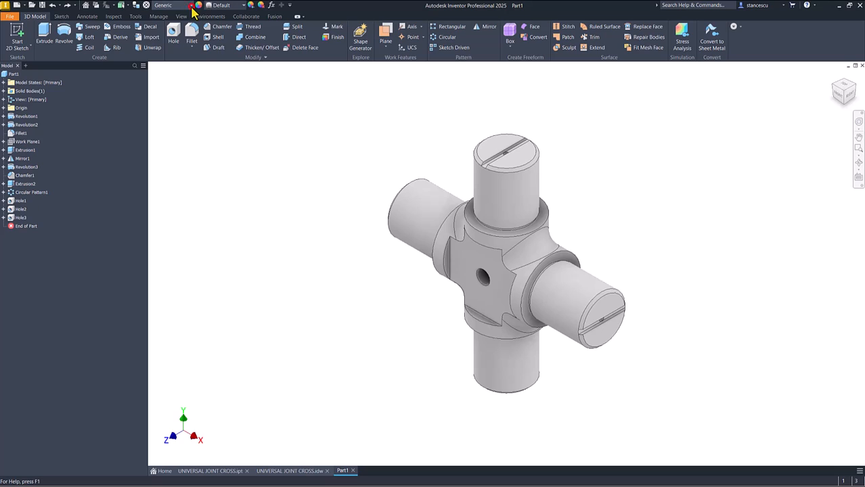
scroll(209, 184, down, 2)
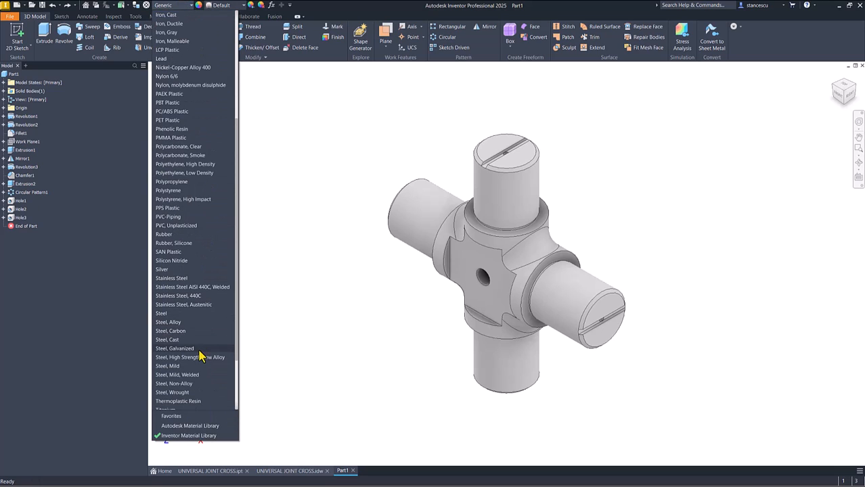
click(178, 392)
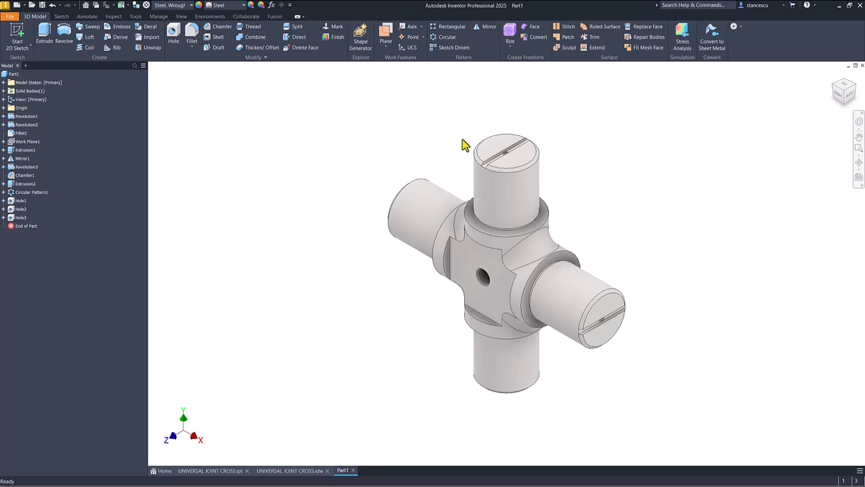
Step: Apply the Steel - Polished appearance to the four journals' cylindrical faces and the selectable shoulder faces beside them, and return to the home view
click(406, 206)
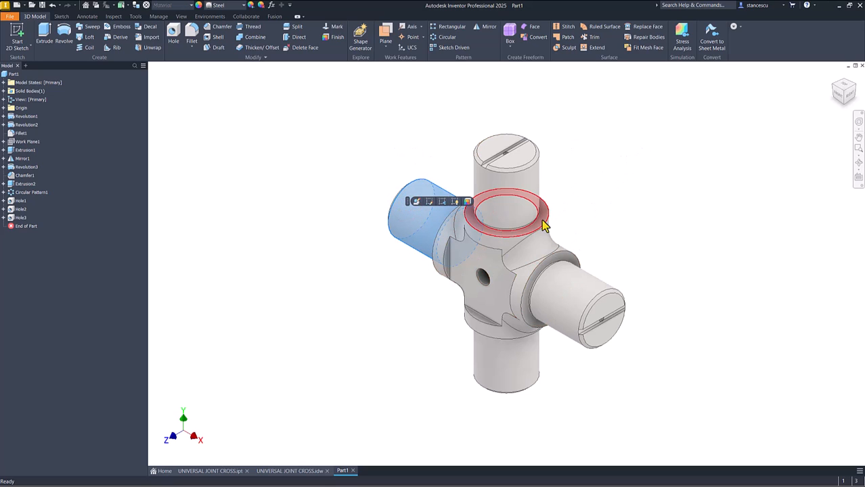
ctrl+click(534, 195)
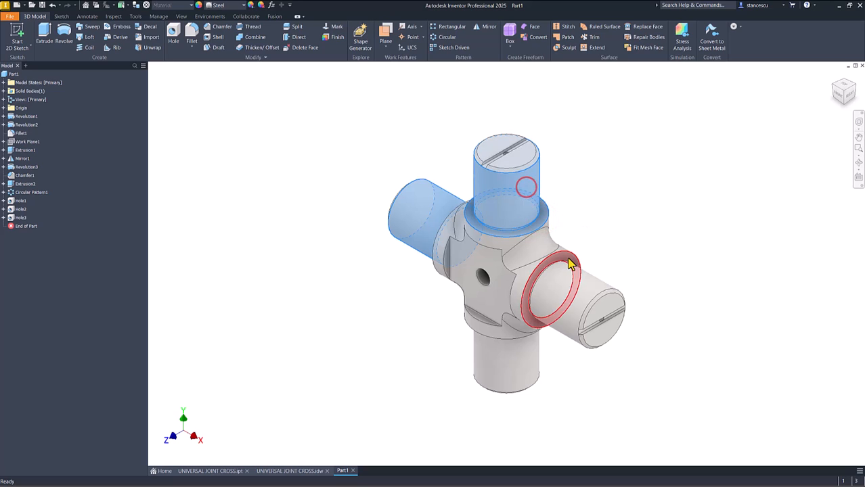
ctrl+click(590, 294)
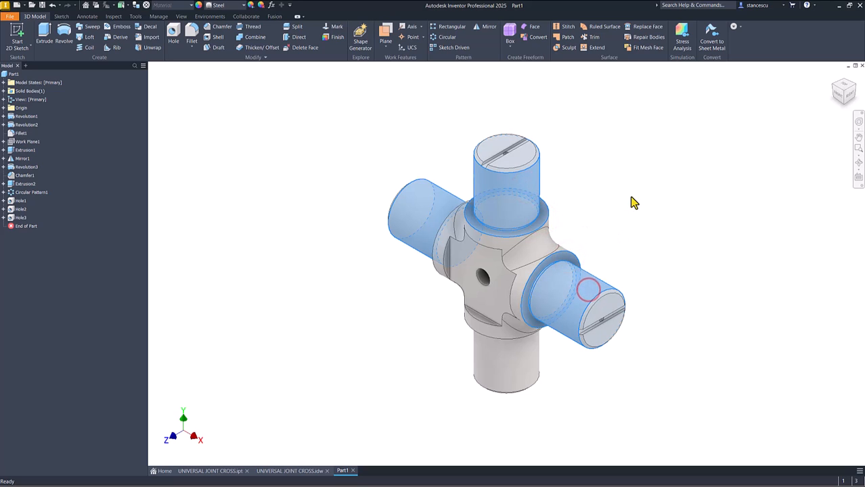
shift+middle_drag(625, 200, 613, 343)
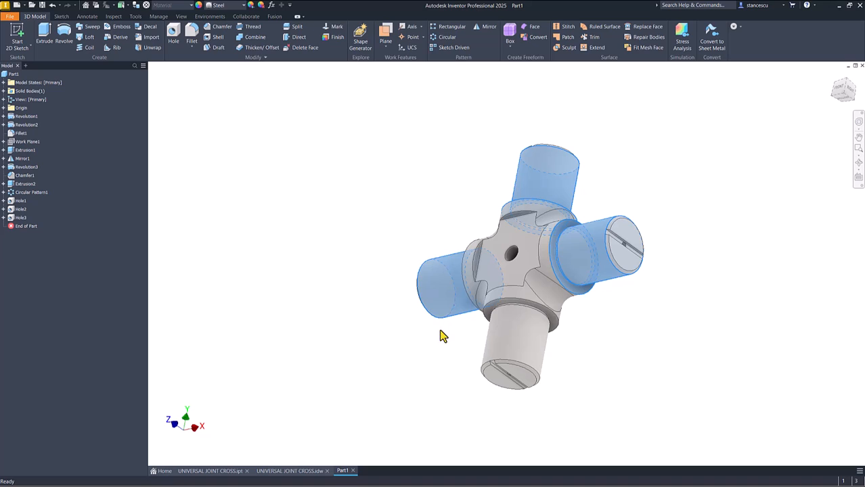
ctrl+click(494, 335)
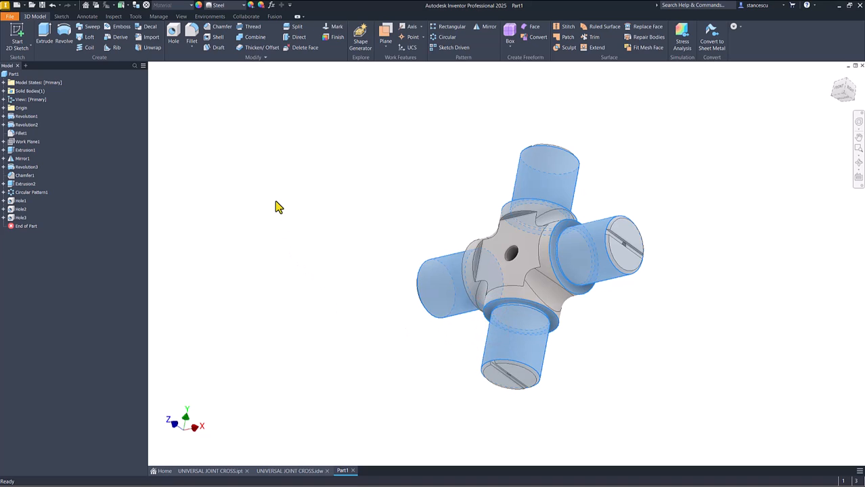
click(241, 5)
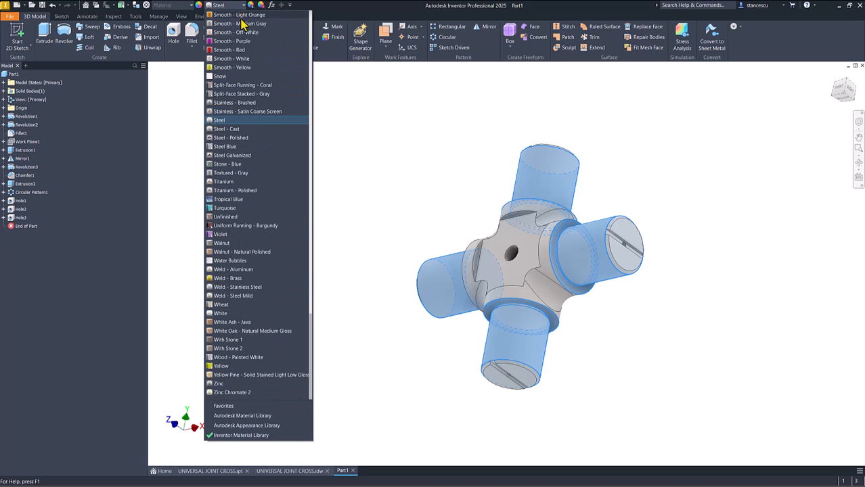
click(236, 137)
key(F6)
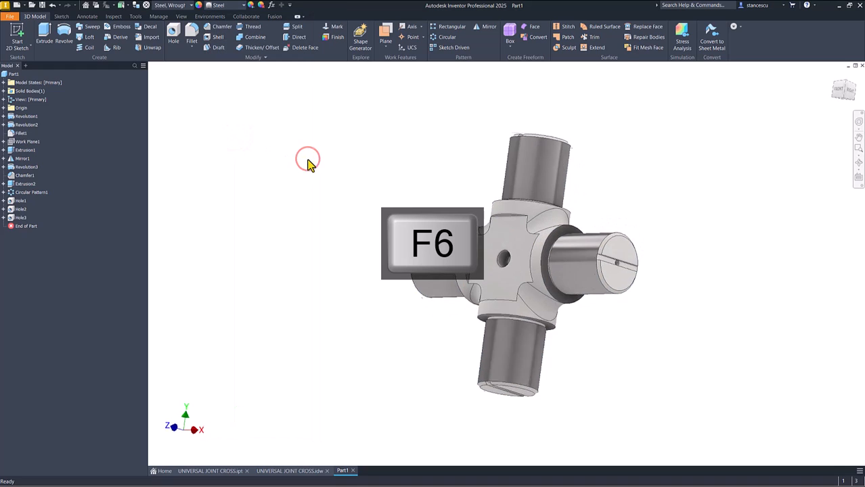